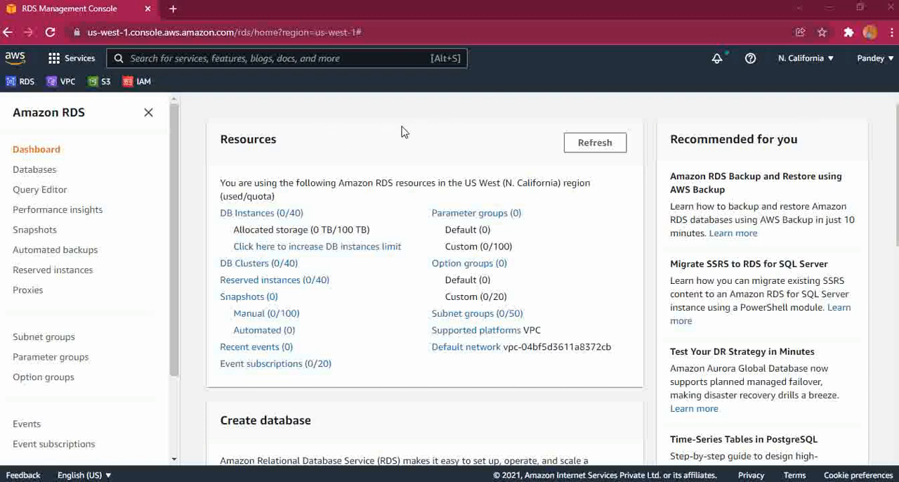
Search the AWS services for RDS and open the RDS dashboard
left_click(225, 62)
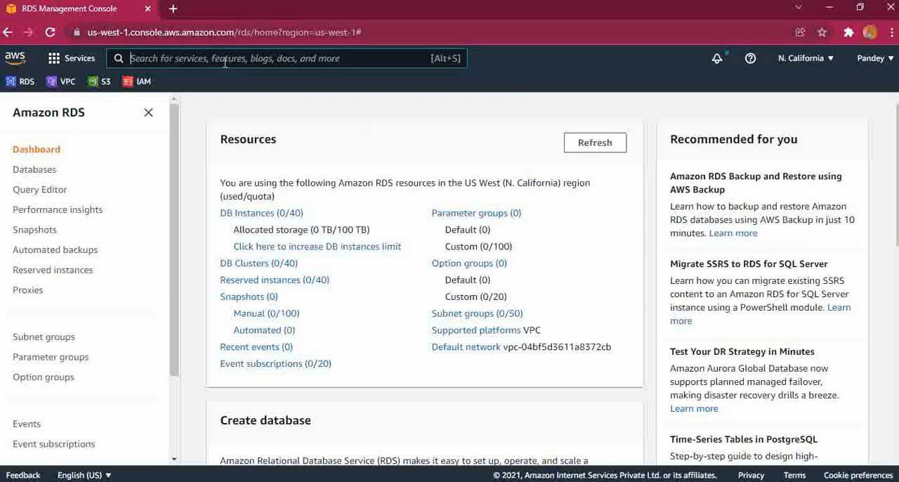
type("RD")
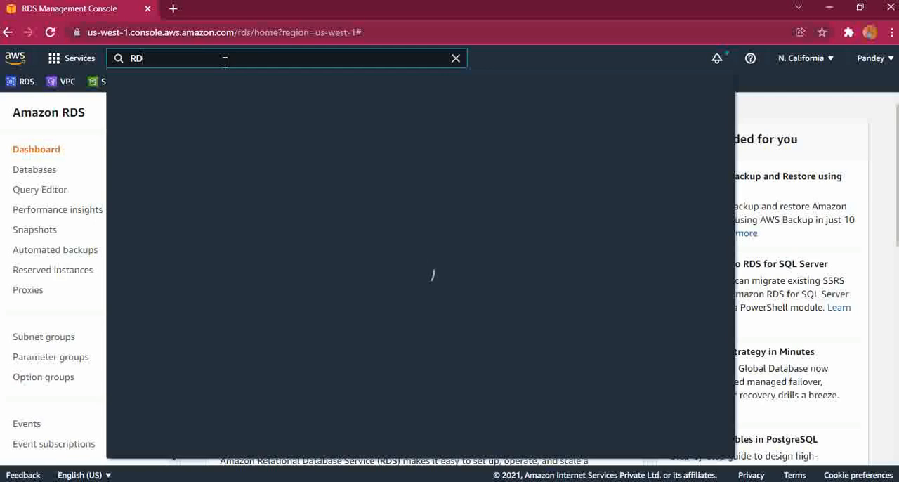
type("S")
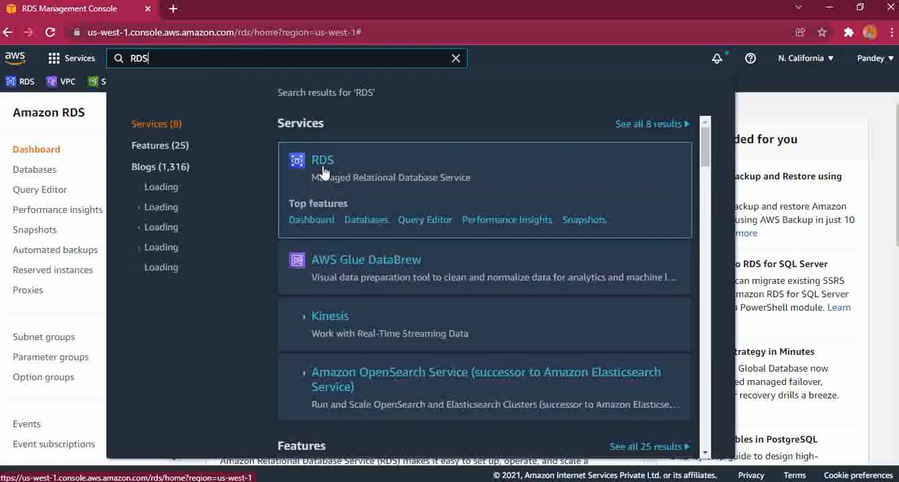
left_click(502, 211)
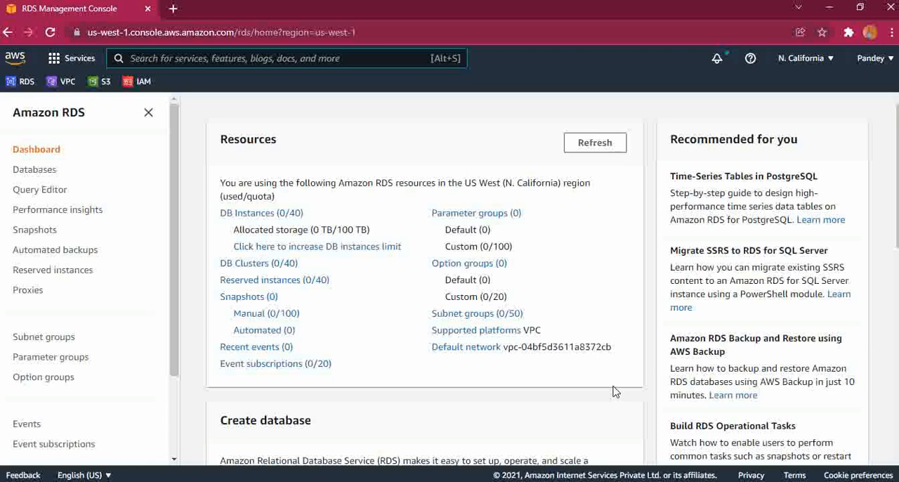
Go to the RDS databases list and start creating a new database
left_click(32, 172)
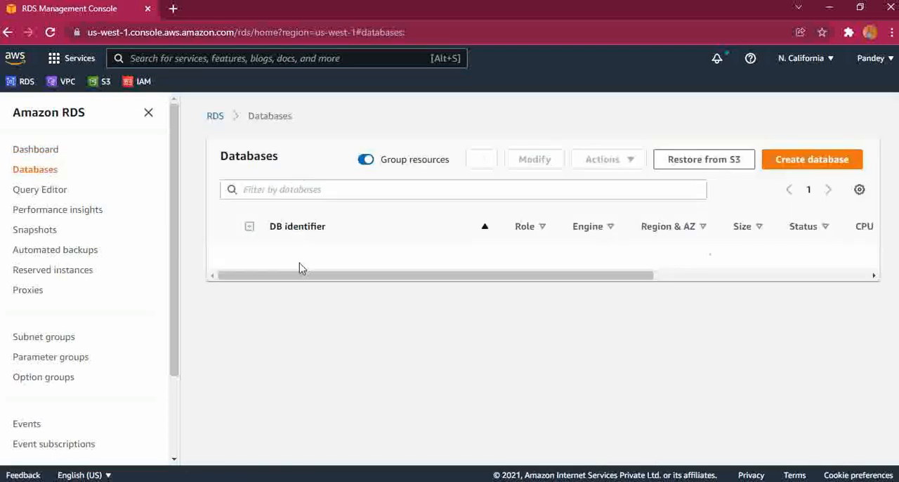
left_click_drag(331, 277, 279, 288)
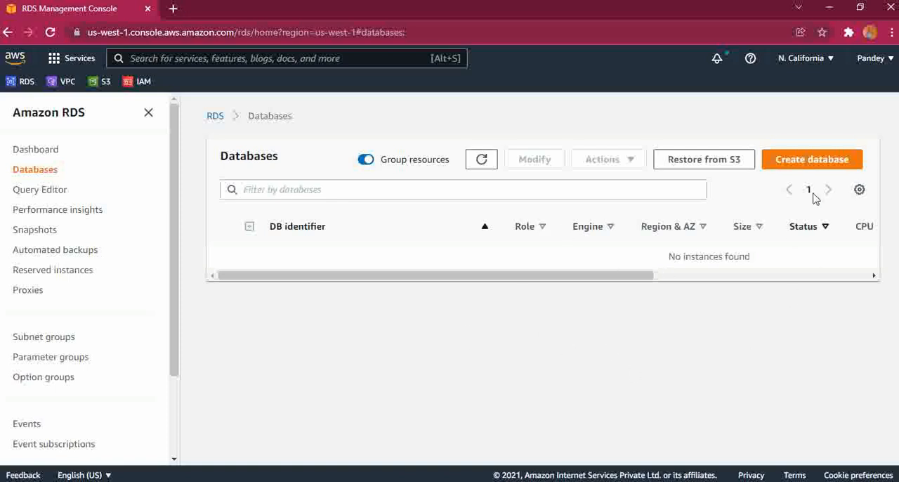
left_click(802, 161)
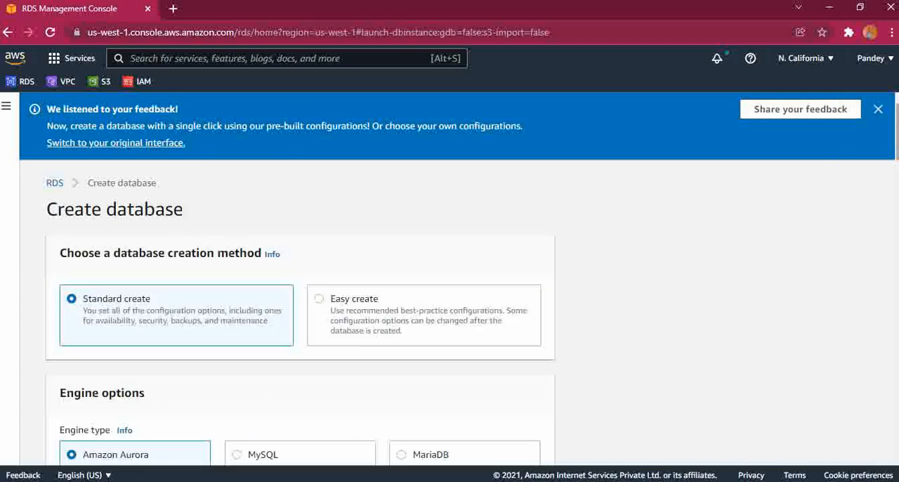
Keep the Standard create method and choose MySQL as the database engine type
scroll(894, 141, "down", 2)
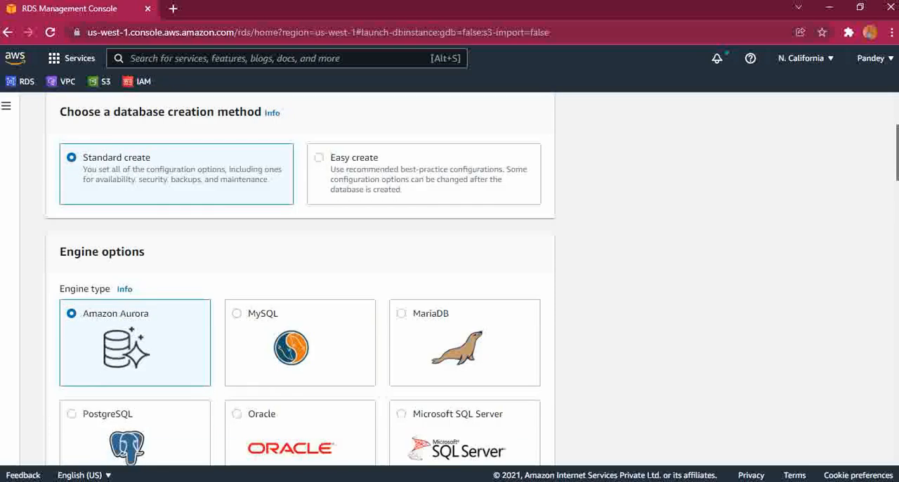
scroll(449, 281, "up", 2)
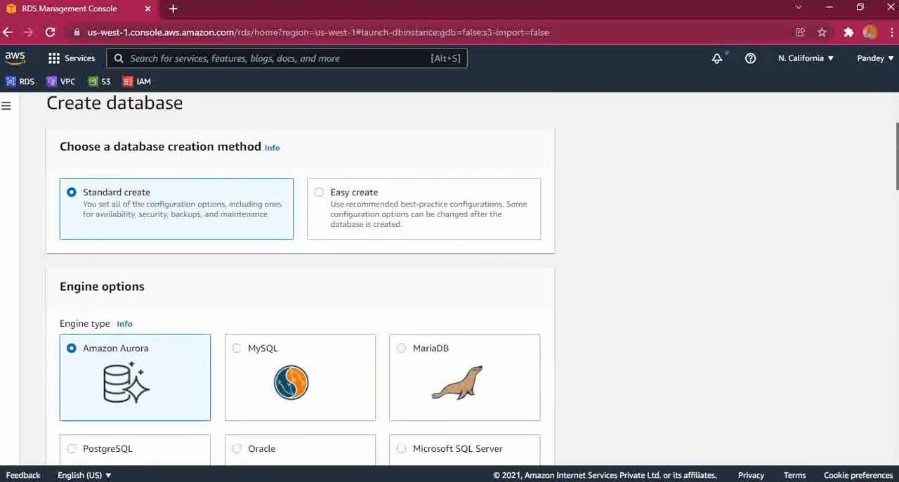
scroll(863, 193, "up", 1)
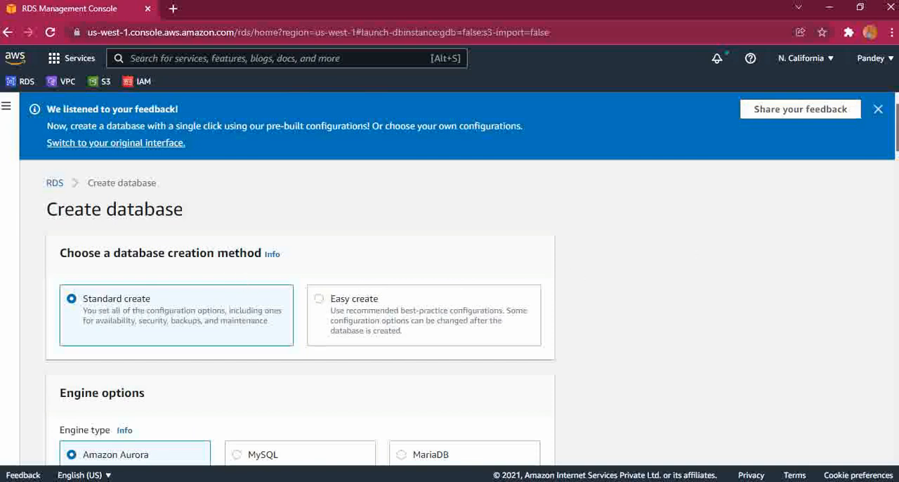
mouse_move(897, 128)
left_mouse_down()
mouse_move(897, 145)
mouse_move(897, 137)
left_mouse_up()
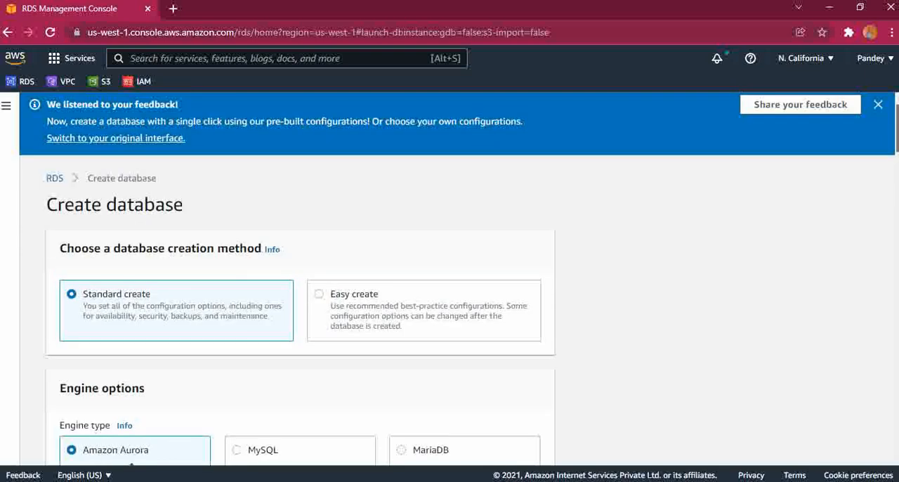
left_click_drag(897, 137, 897, 139)
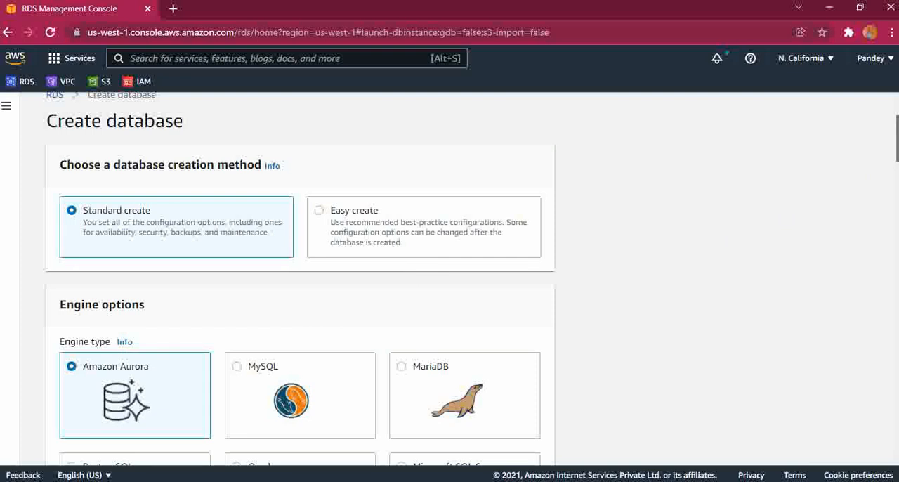
scroll(299, 279, "down", 2)
left_click_drag(898, 149, 897, 159)
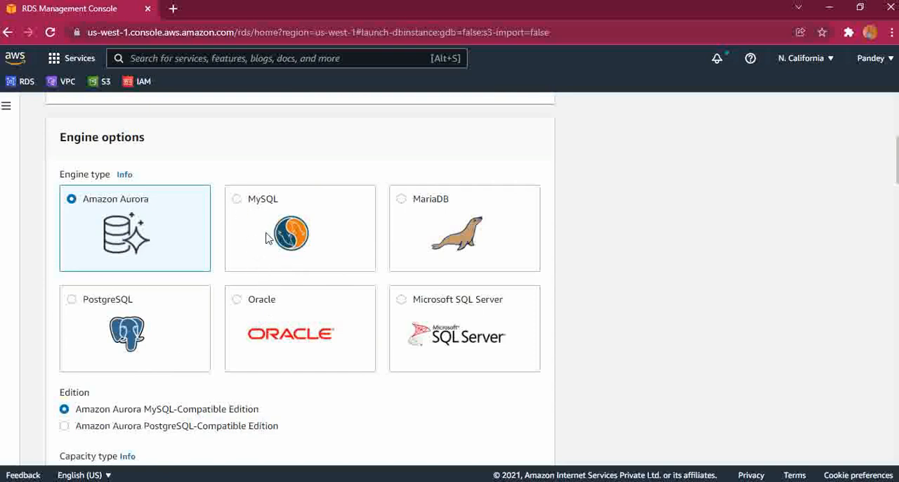
left_click(236, 203)
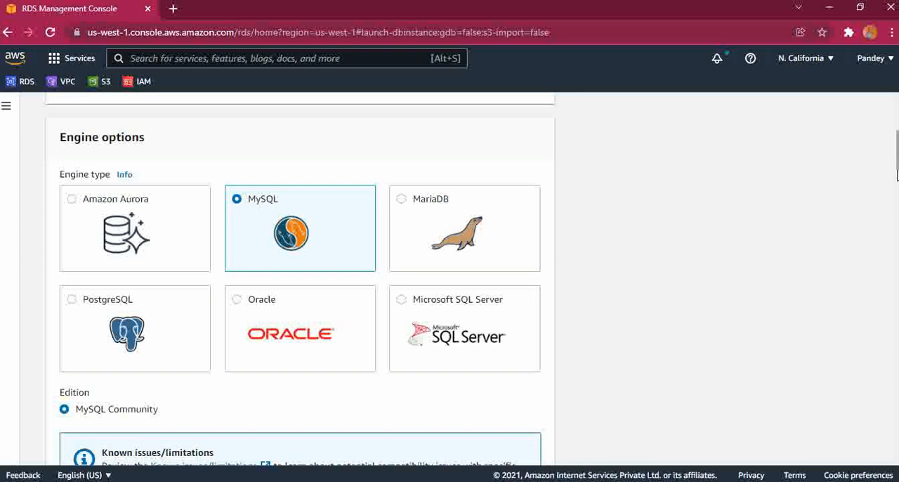
Keep MySQL 8.0.23 as the engine version and choose the Free tier template
scroll(299, 279, "down", 3)
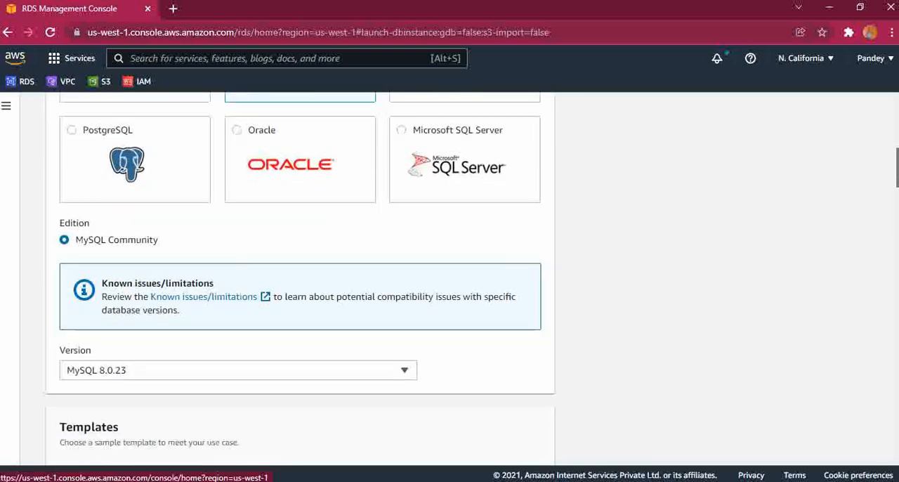
scroll(299, 279, "down", 1)
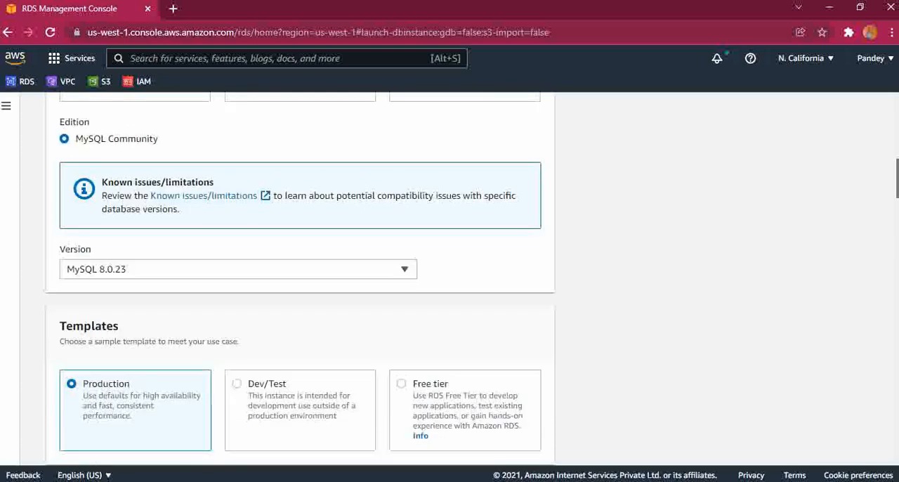
left_click(407, 273)
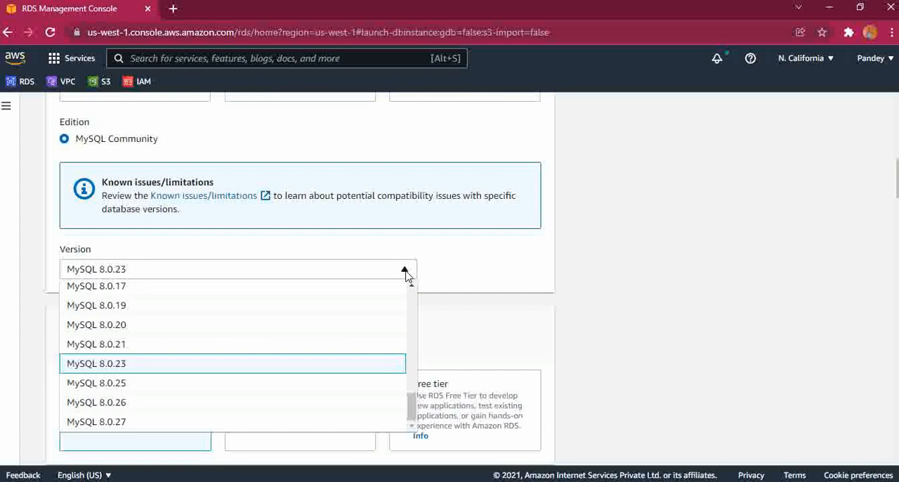
left_click(458, 267)
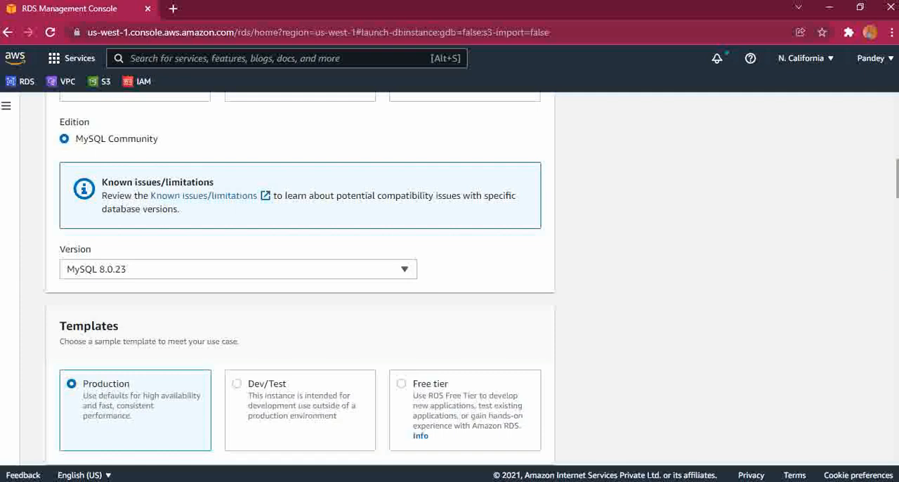
scroll(299, 279, "down", 3)
scroll(300, 279, "down", 1)
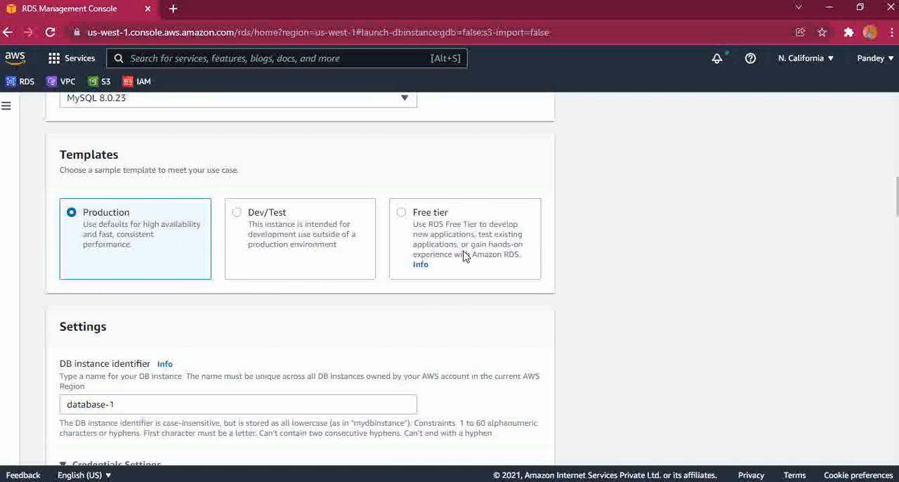
left_click(403, 224)
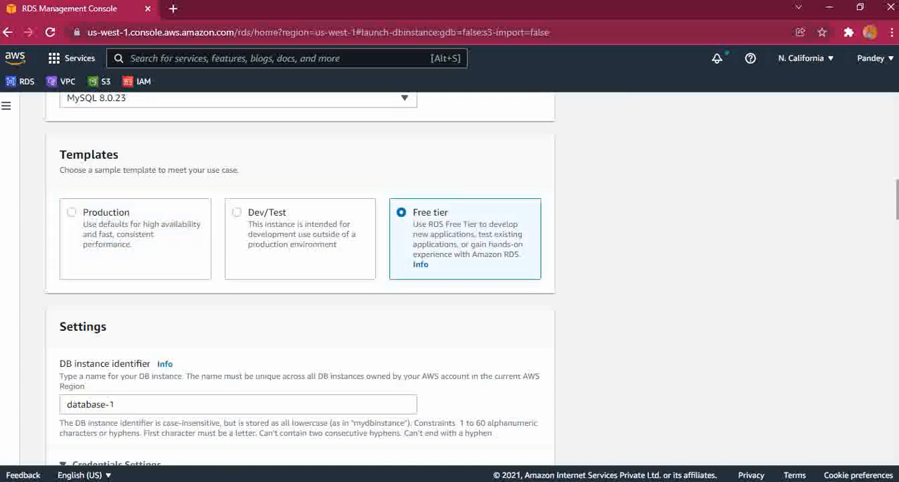
Replace the DB instance identifier with dbdemomysql
scroll(299, 279, "down", 1)
scroll(299, 279, "down", 1)
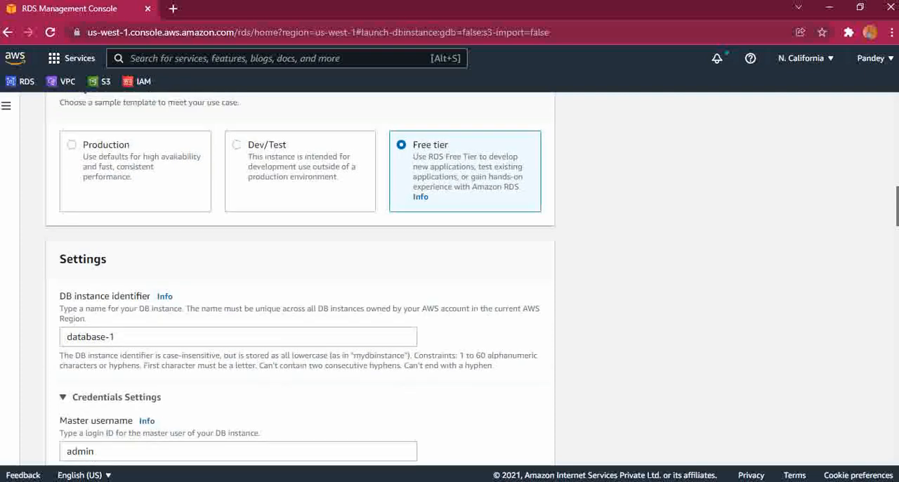
scroll(835, 235, "down", 3)
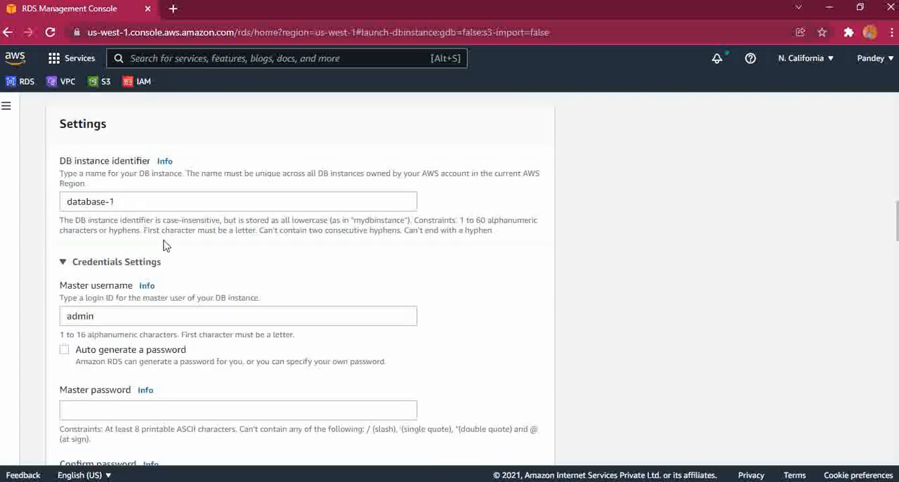
left_click_drag(118, 201, 61, 206)
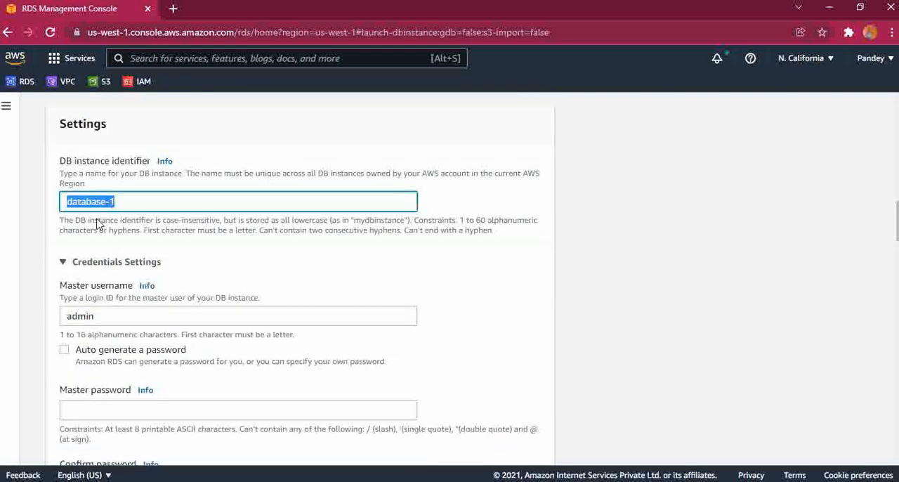
key("BackSpace")
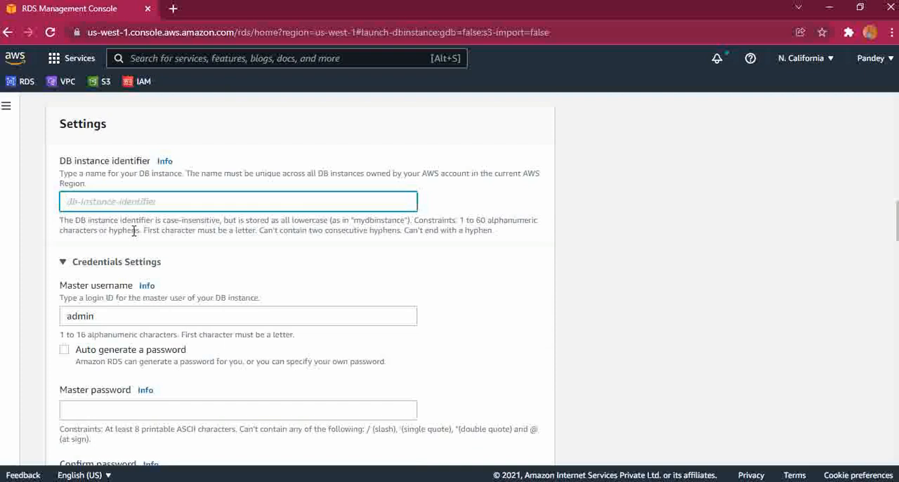
type("dbde")
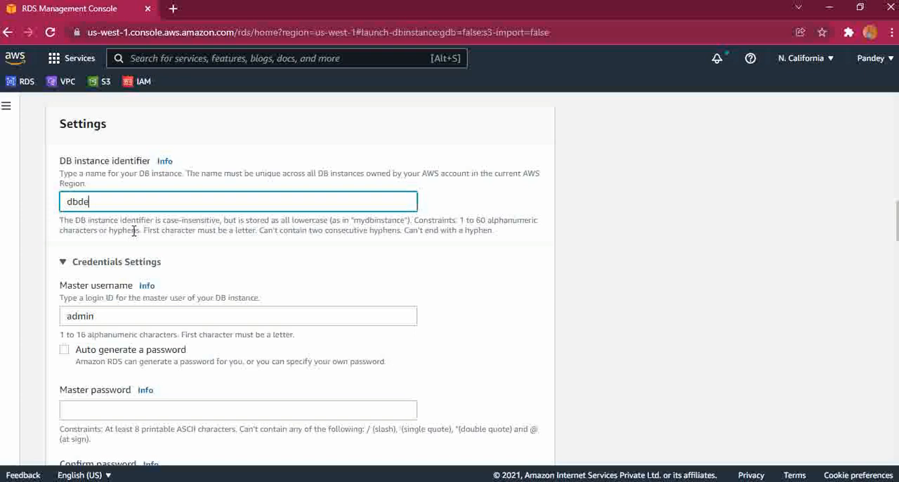
type("momysql")
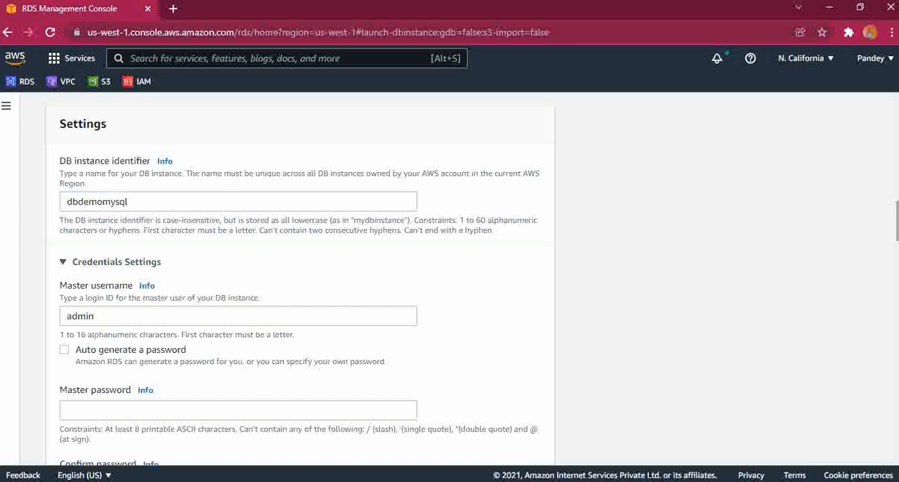
Enter the master password in the credentials settings and repeat it in the password confirmation
scroll(300, 283, "down", 2)
scroll(316, 283, "down", 1)
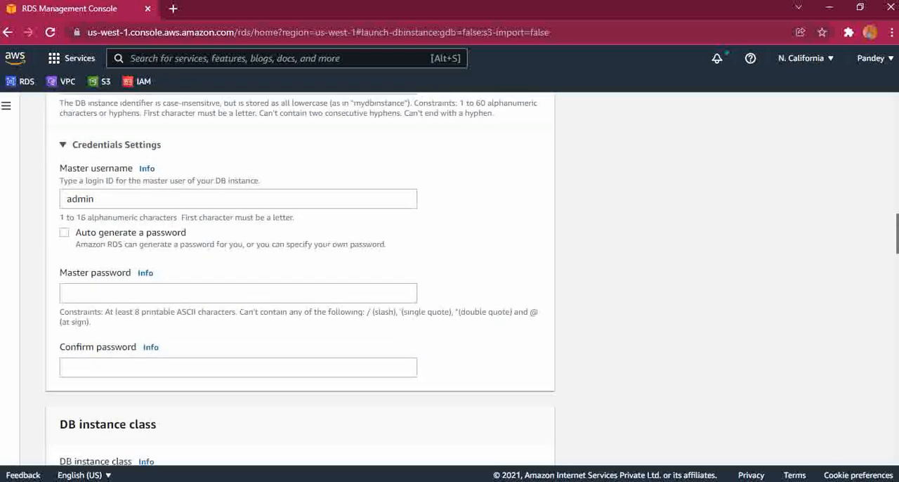
left_click(233, 232)
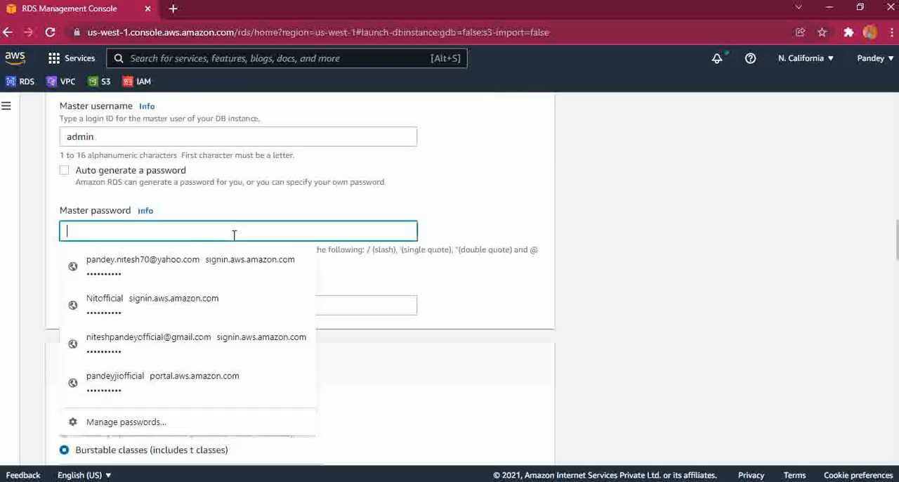
type("adm")
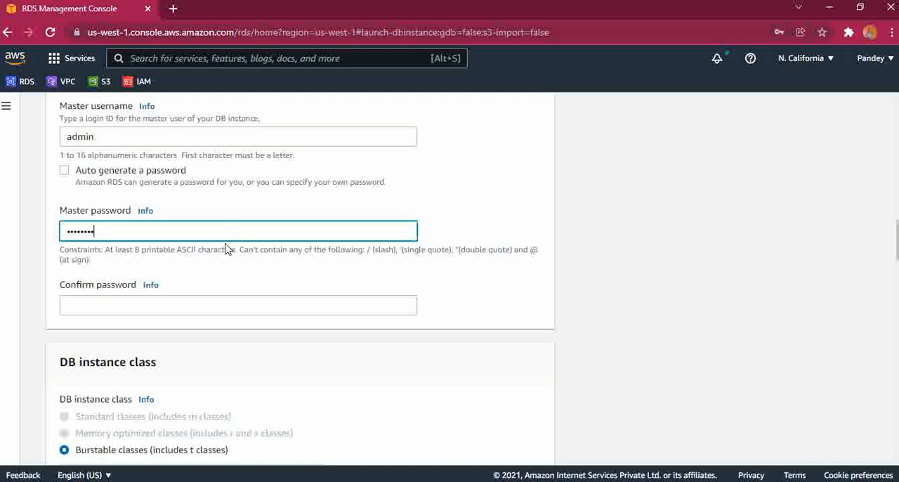
left_click(209, 306)
type("admin123")
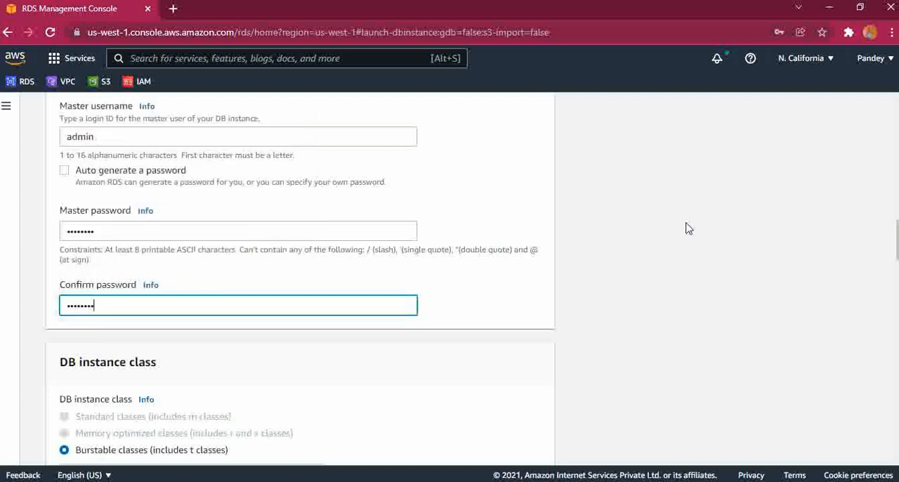
Review the DB instance class, storage type, allocated storage and storage autoscaling settings
left_click_drag(895, 233, 897, 268)
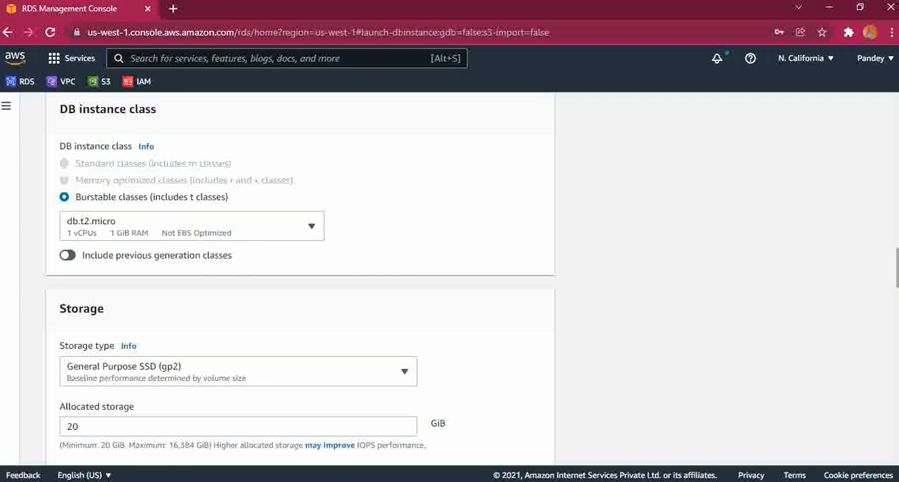
scroll(300, 279, "down", 2)
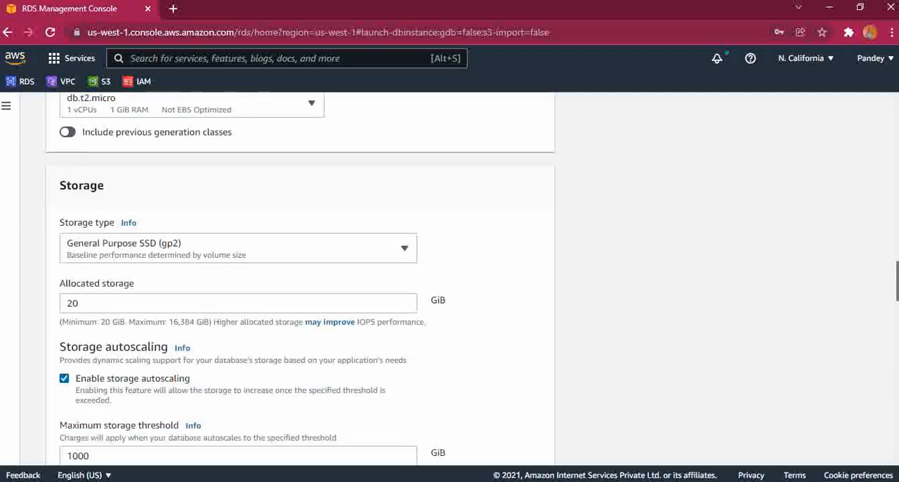
scroll(300, 279, "up", 1)
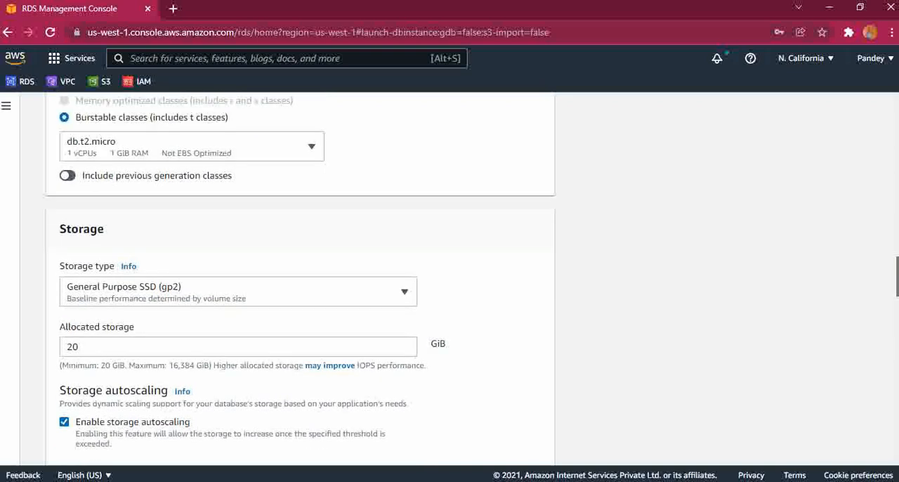
scroll(299, 279, "down", 2)
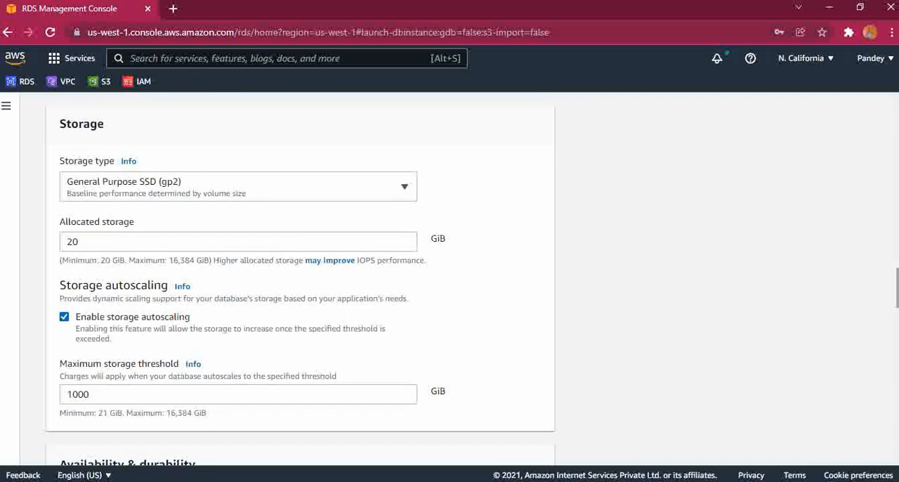
scroll(300, 279, "down", 1)
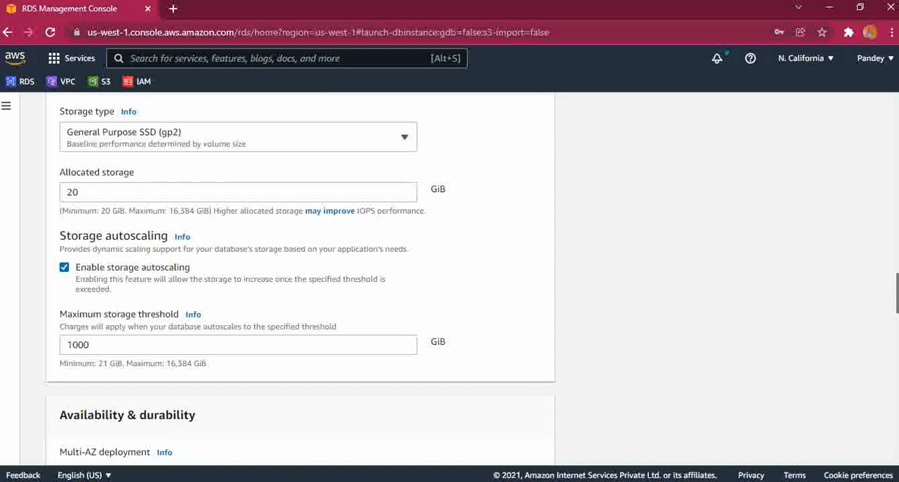
Review the Multi-AZ deployment options in the Availability & durability section below the storage settings
scroll(300, 279, "down", 3)
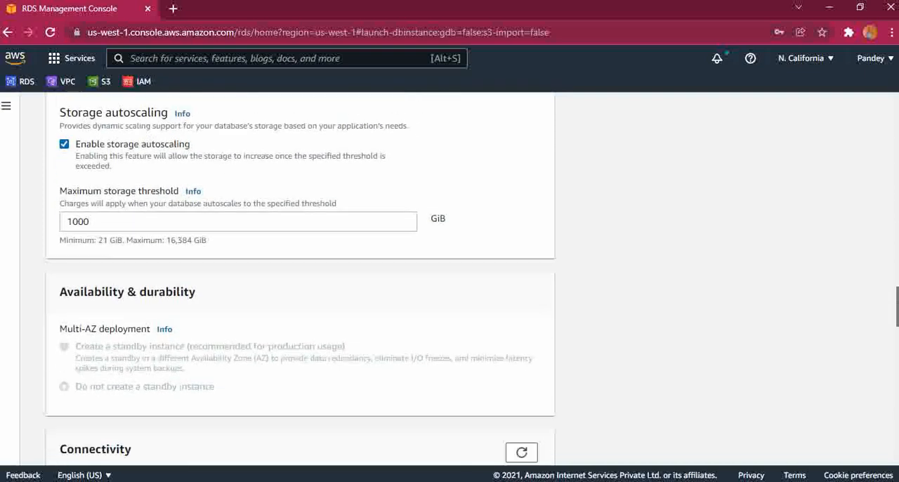
scroll(300, 279, "down", 1)
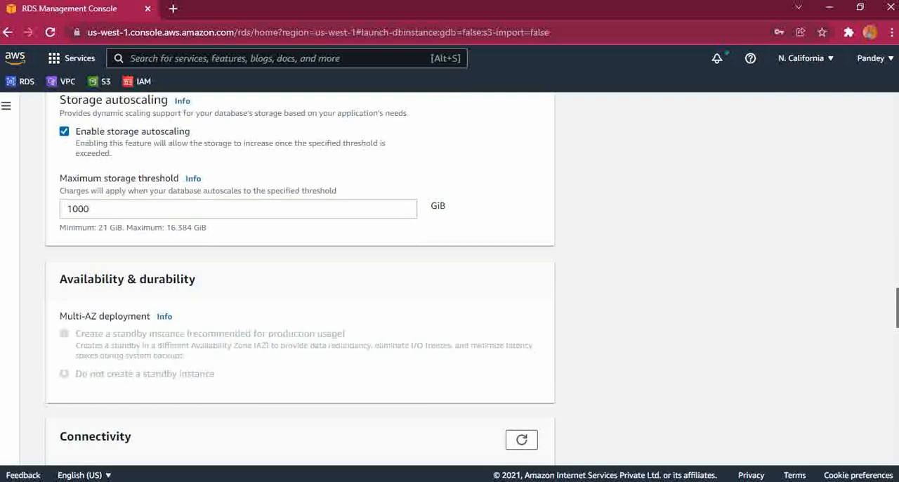
scroll(300, 279, "up", 2)
scroll(300, 279, "down", 1)
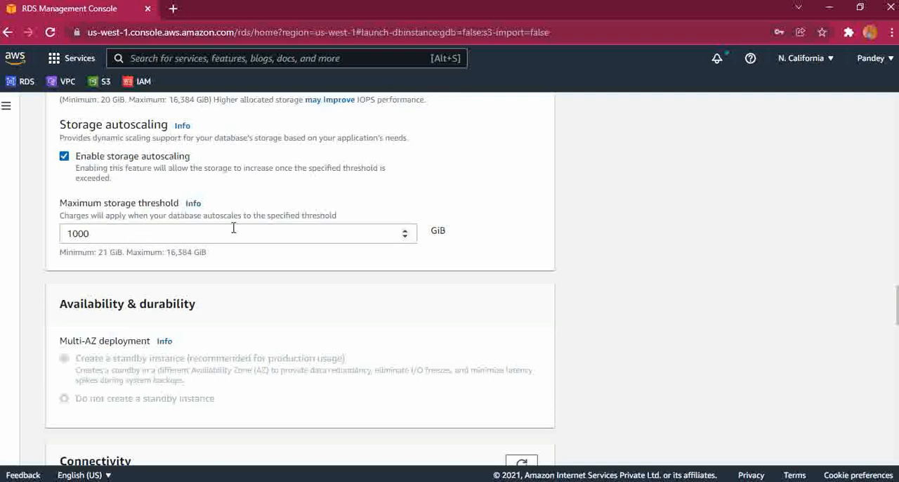
scroll(385, 236, "down", 3)
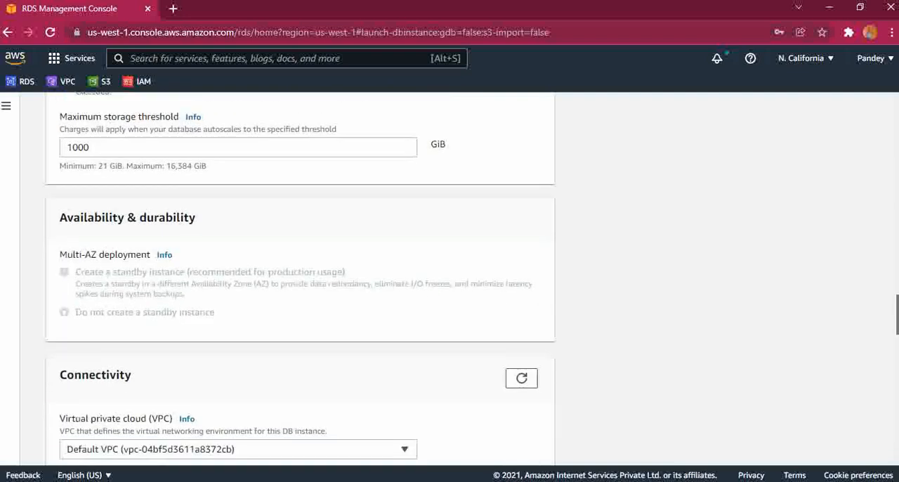
scroll(300, 278, "down", 1)
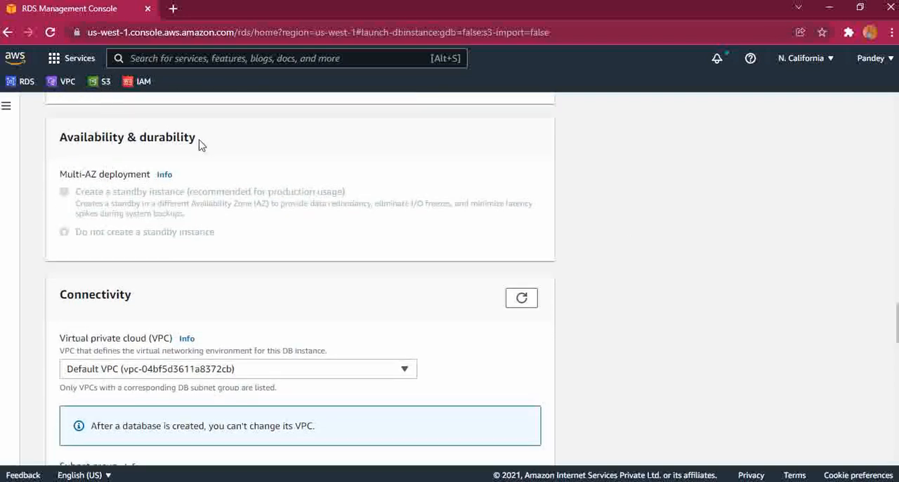
left_click_drag(194, 140, 55, 144)
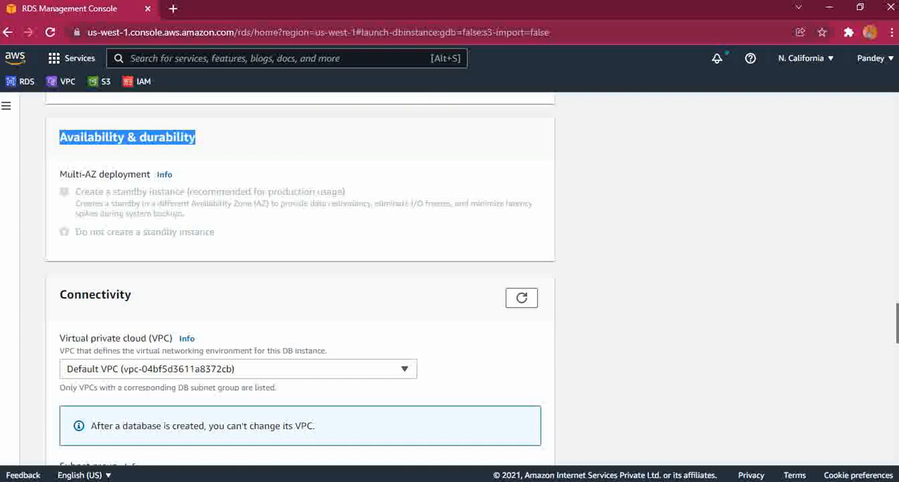
scroll(299, 279, "down", 1)
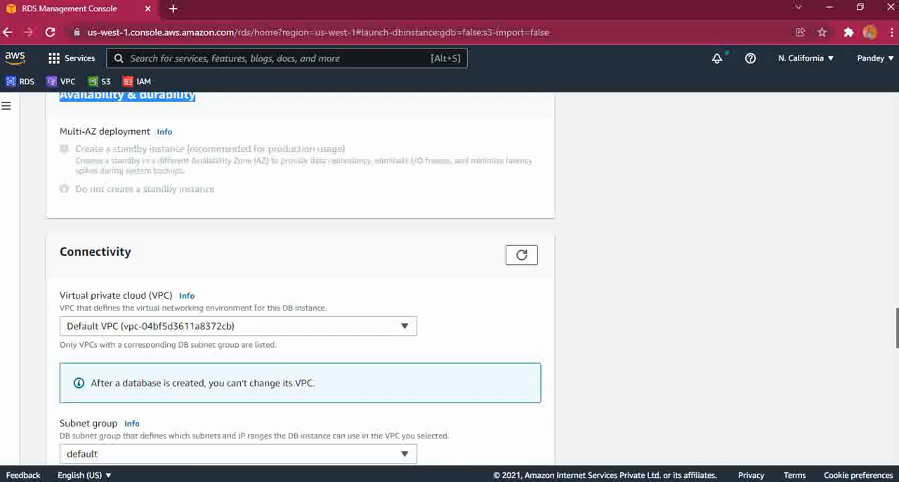
scroll(300, 278, "up", 1)
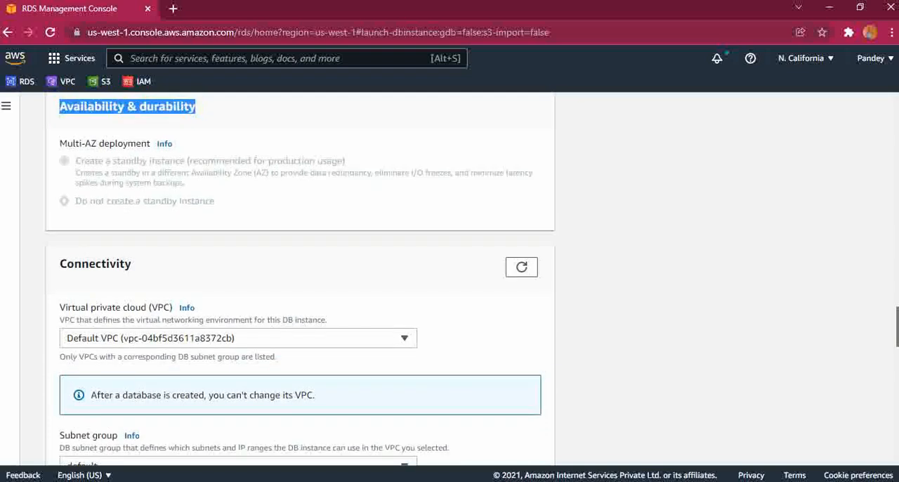
scroll(299, 278, "down", 2)
scroll(299, 278, "up", 1)
scroll(299, 278, "down", 3)
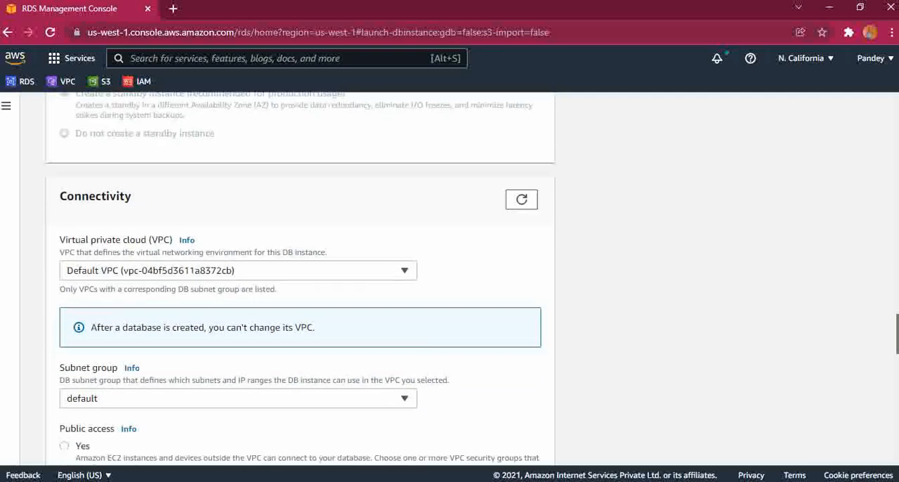
Enable public access for the DB instance in the Connectivity settings, keeping the default VPC and default subnet group
scroll(299, 278, "down", 1)
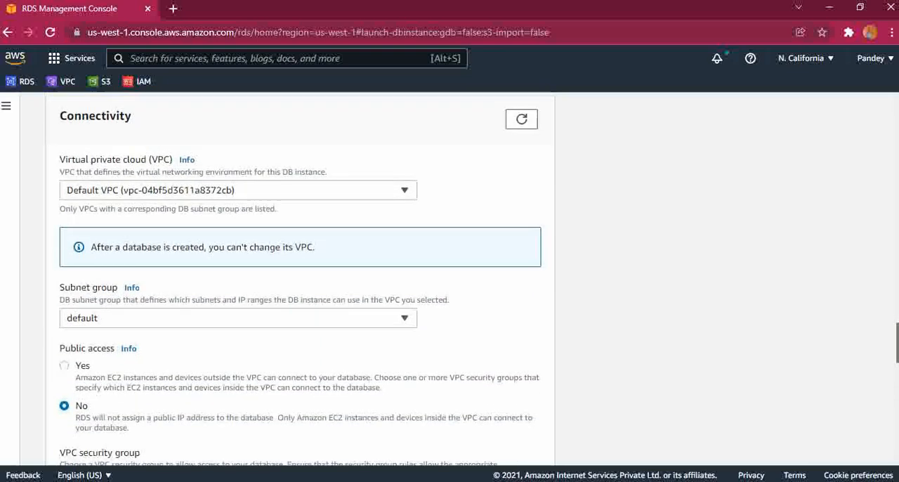
scroll(300, 278, "up", 1)
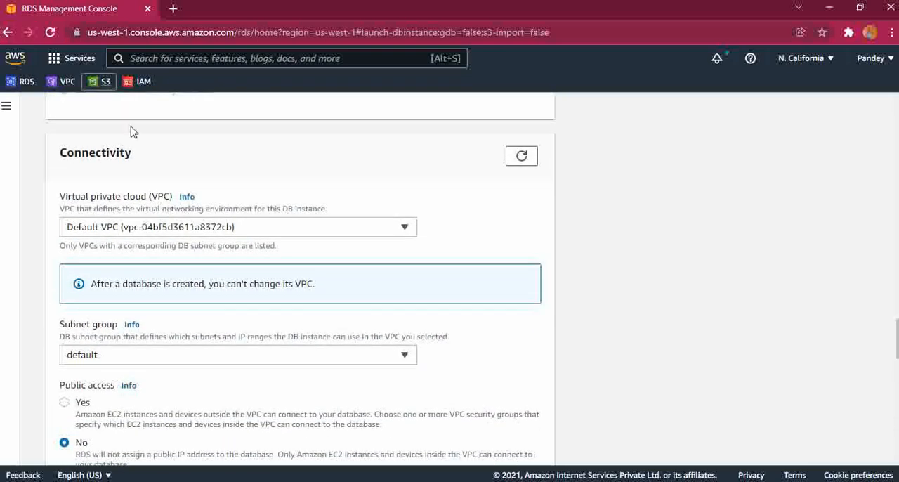
left_click_drag(136, 152, 58, 156)
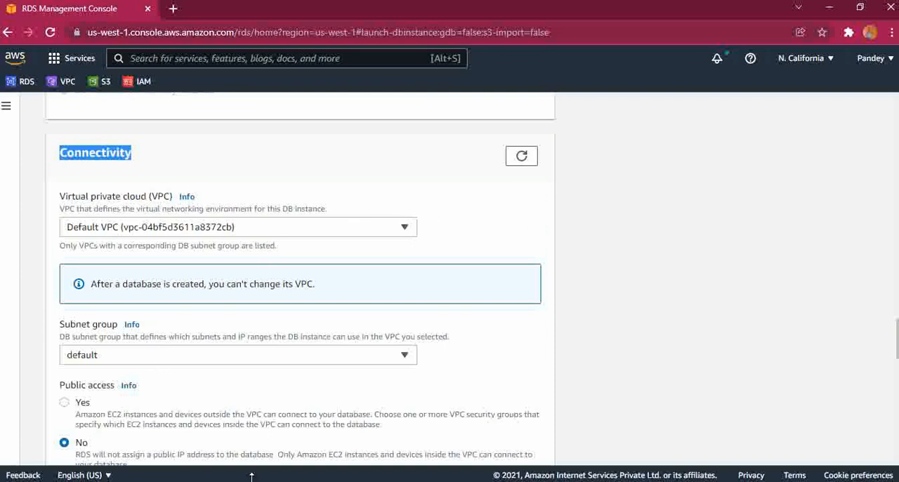
left_click_drag(898, 348, 898, 349)
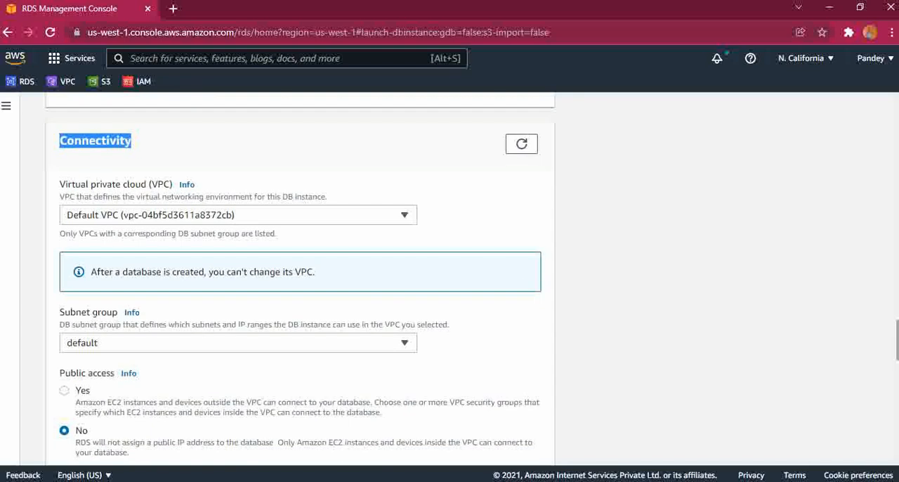
left_click_drag(898, 349, 898, 352)
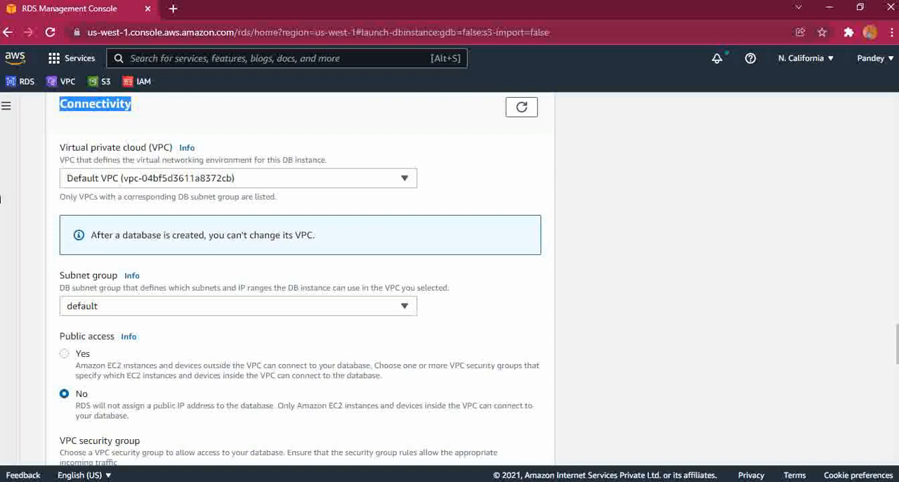
left_click_drag(170, 149, 151, 149)
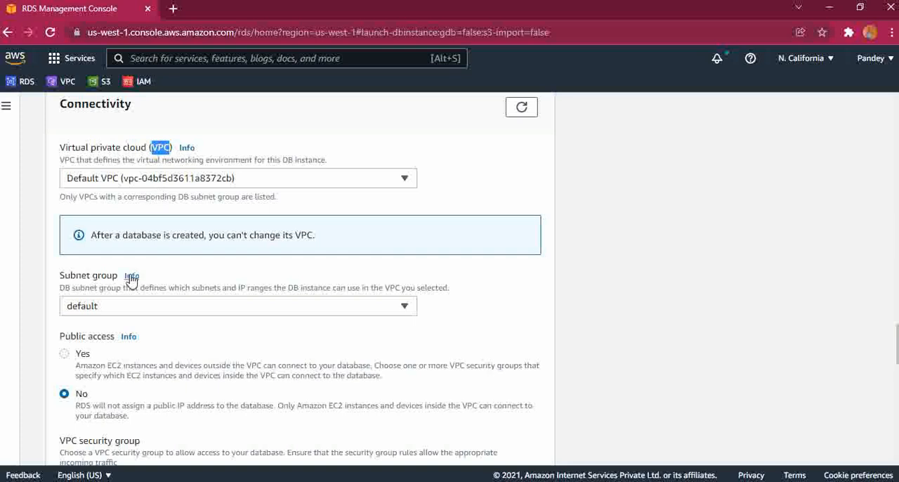
left_click_drag(897, 347, 897, 353)
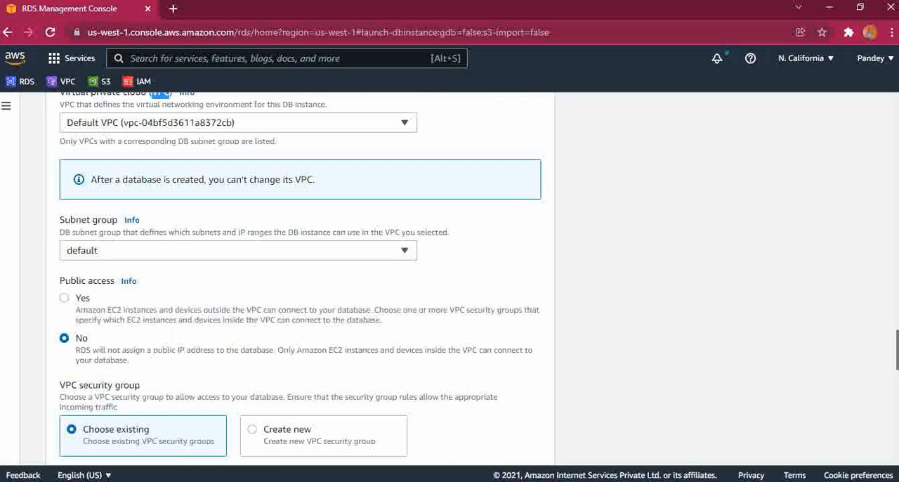
scroll(195, 353, "down", 2)
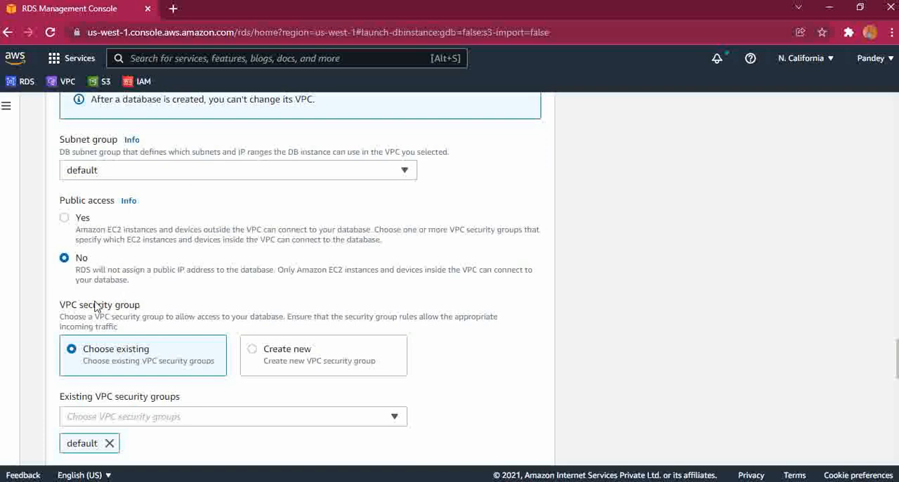
left_click(64, 219)
left_click_drag(897, 359, 897, 359)
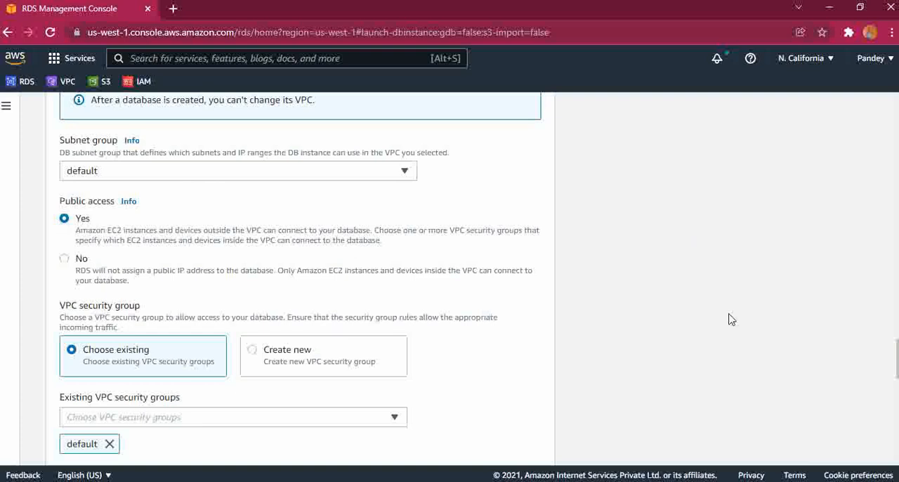
Review the existing security group, Availability Zone, database authentication, additional configuration and estimated monthly costs of the new instance
left_click_drag(897, 359, 897, 386)
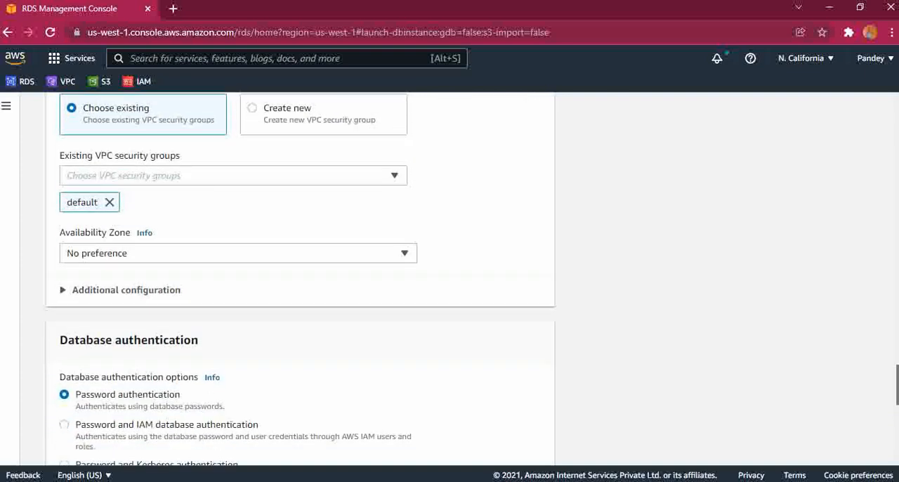
left_click(386, 264)
left_click(386, 265)
scroll(300, 279, "down", 2)
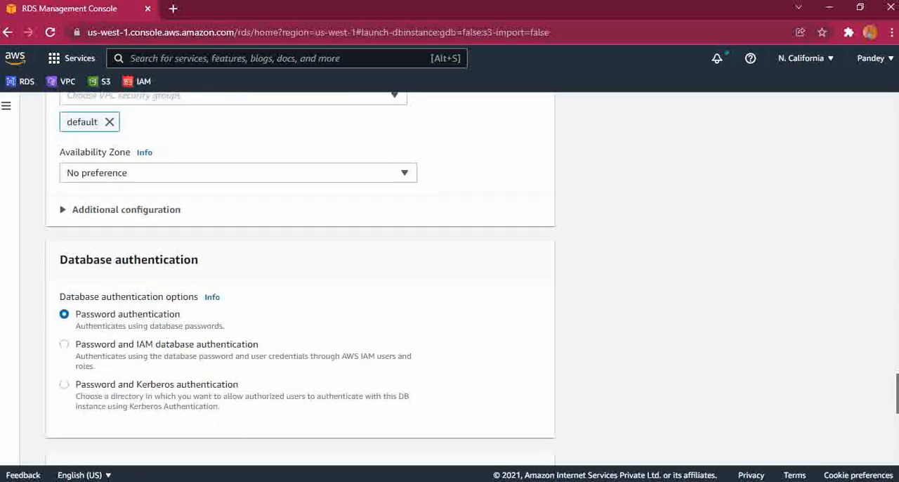
scroll(300, 279, "down", 3)
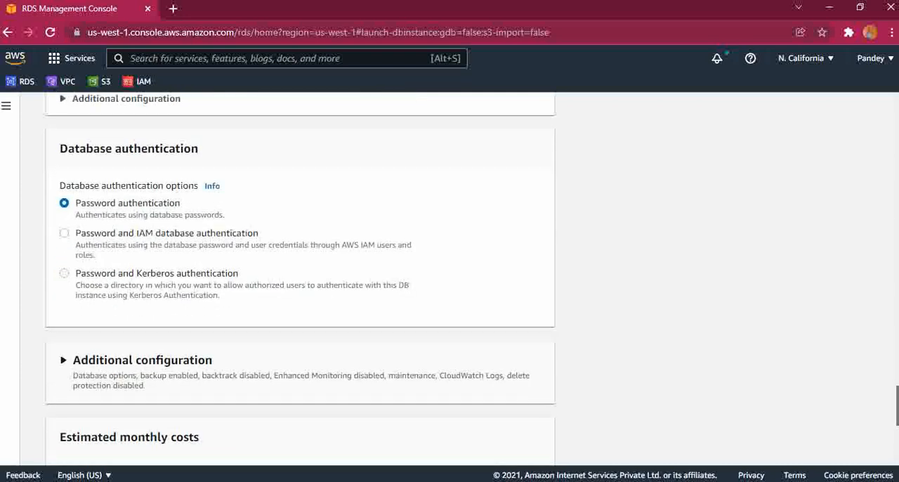
scroll(300, 279, "down", 1)
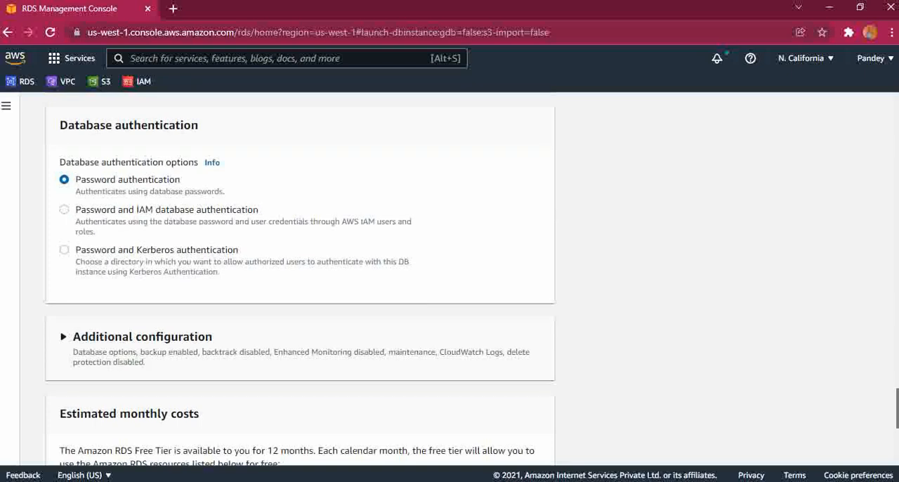
scroll(300, 278, "down", 1)
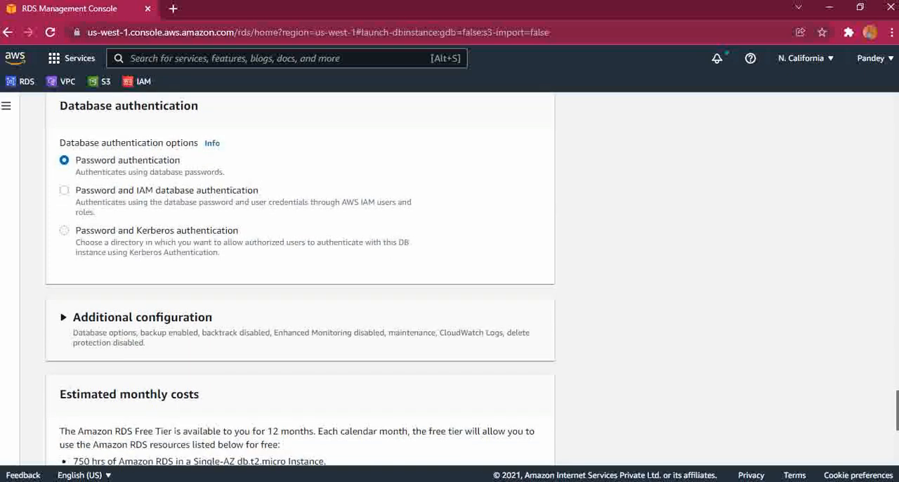
scroll(300, 281, "down", 3)
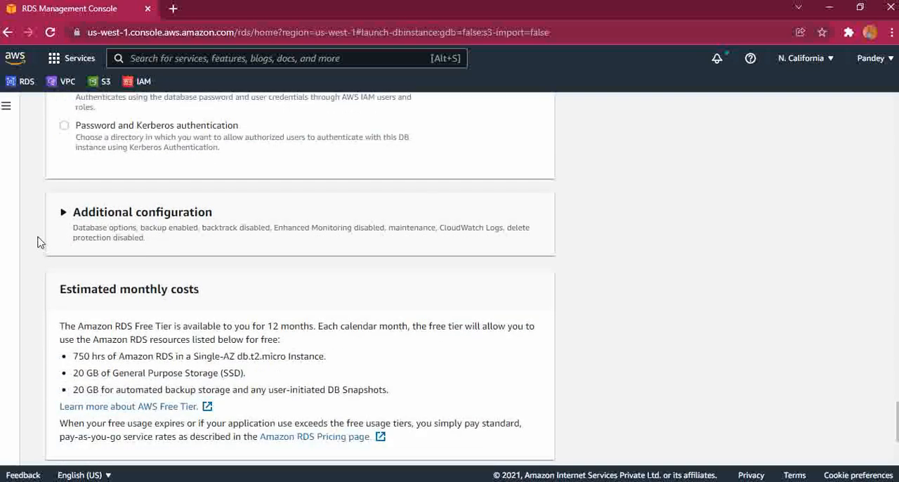
left_click(63, 215)
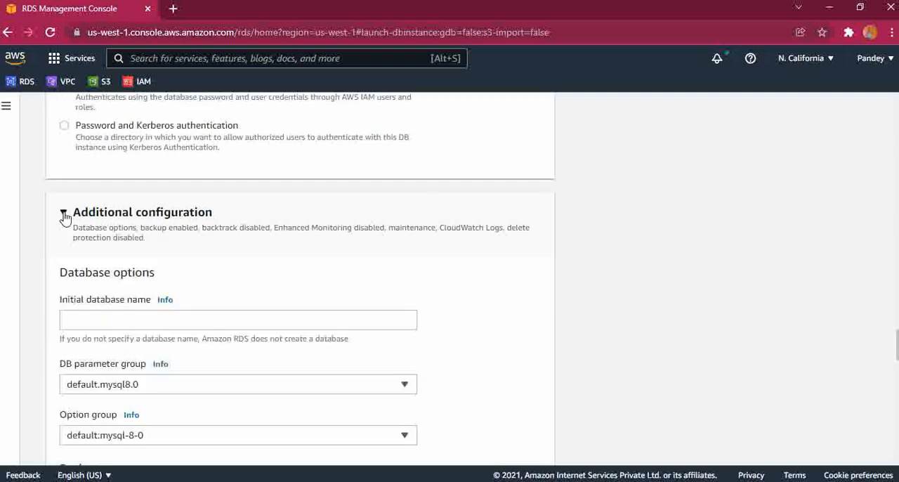
left_click(63, 214)
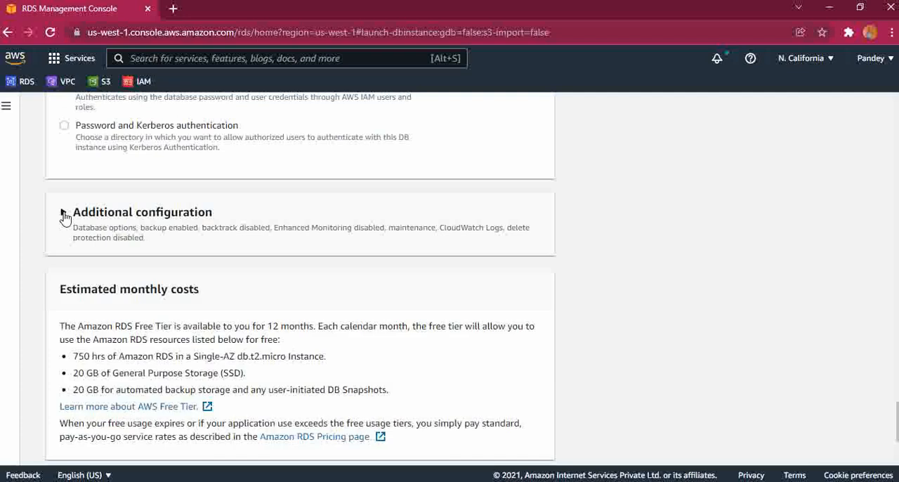
scroll(300, 281, "down", 3)
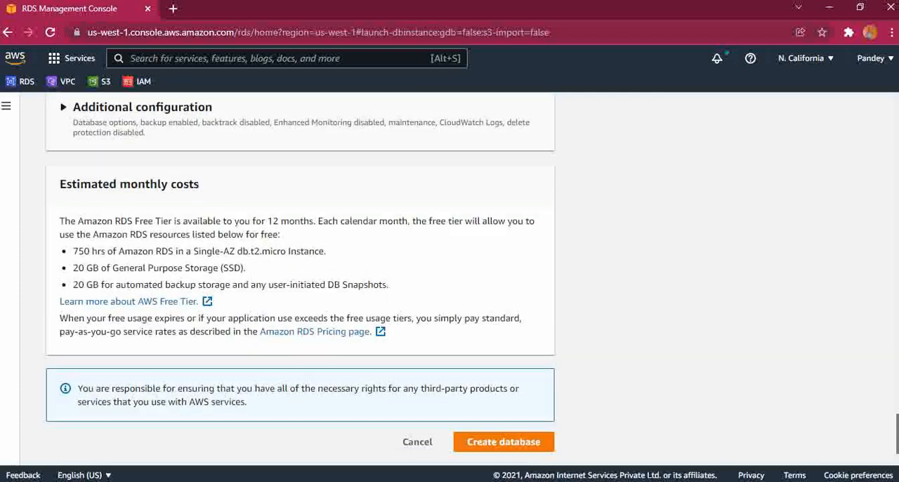
left_click_drag(203, 193, 62, 188)
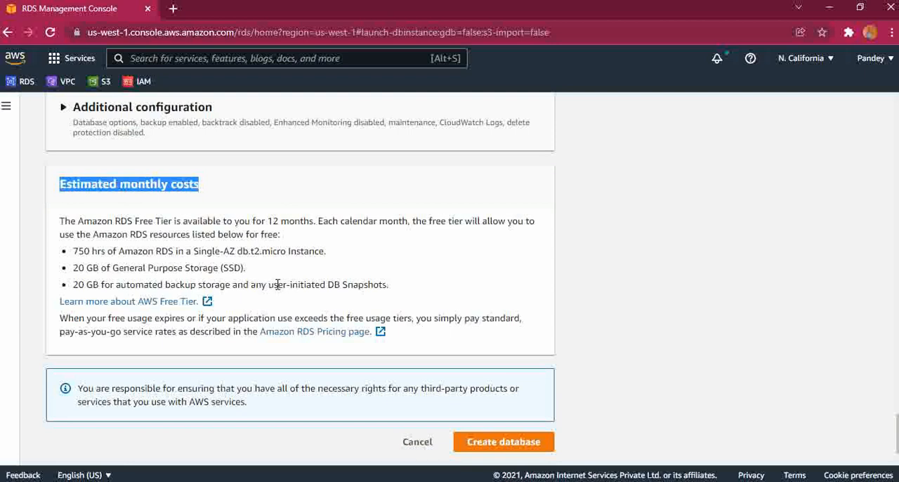
Create the database and dismiss the browser's password prompts without saving the credentials
left_click(477, 447)
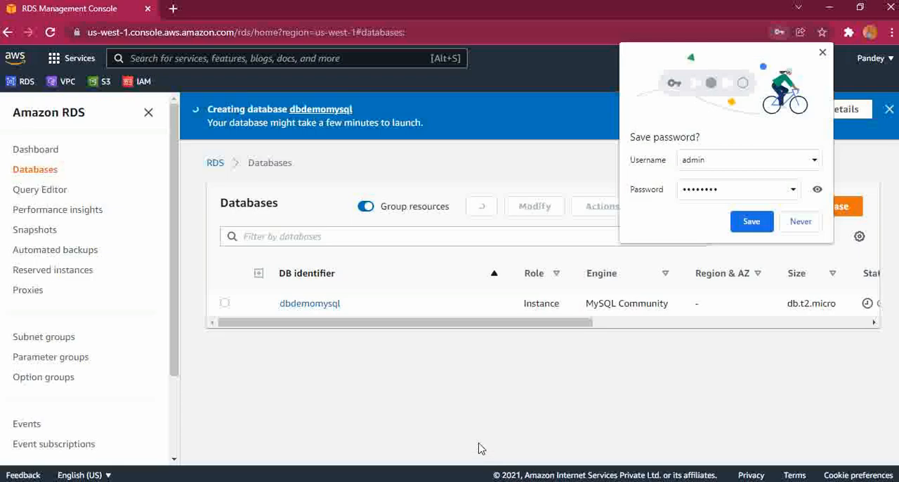
left_click(566, 226)
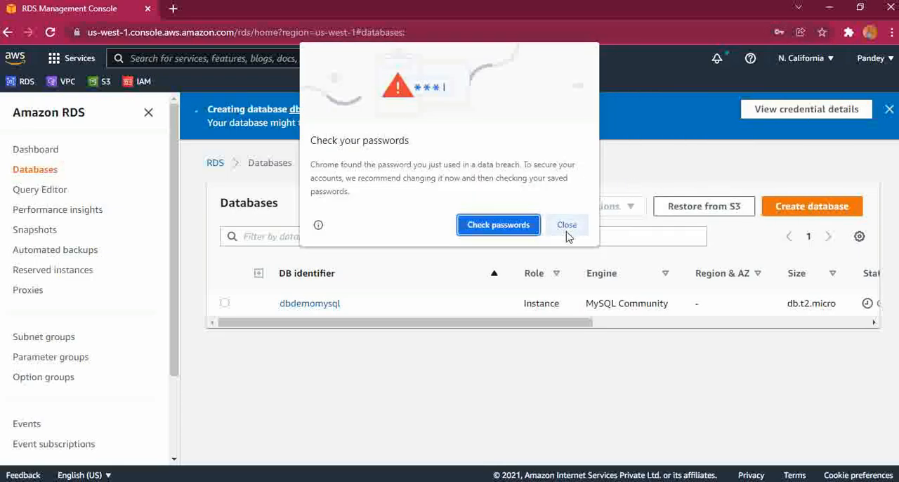
left_click(800, 222)
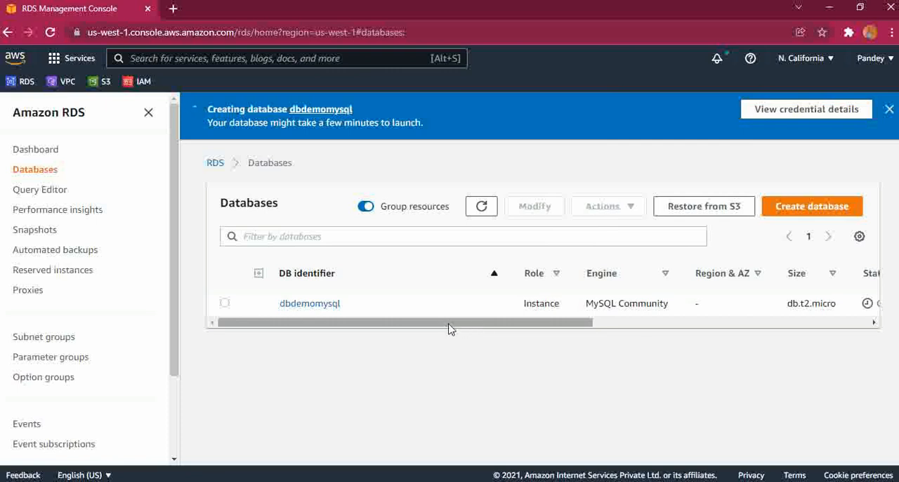
Check the status of dbdemomysql in the databases list, and open its details to examine the connectivity and security information
left_click_drag(450, 330, 569, 330)
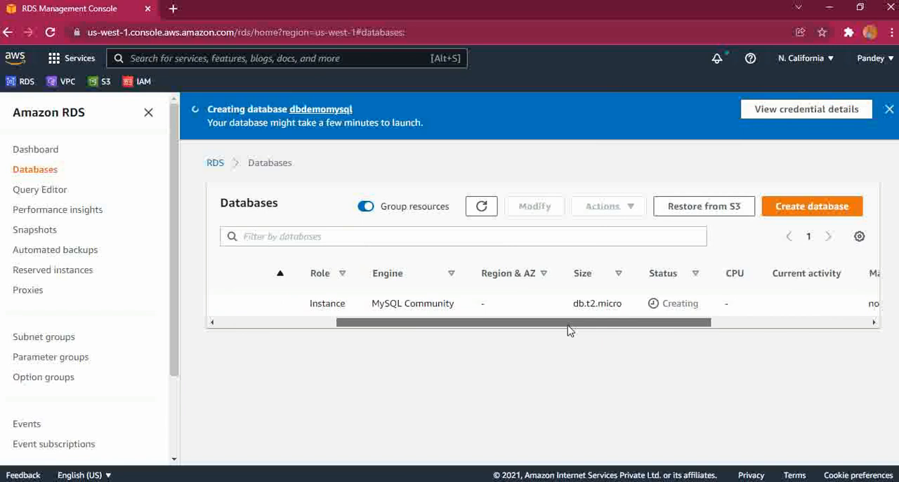
left_click_drag(569, 330, 373, 330)
left_click(298, 306)
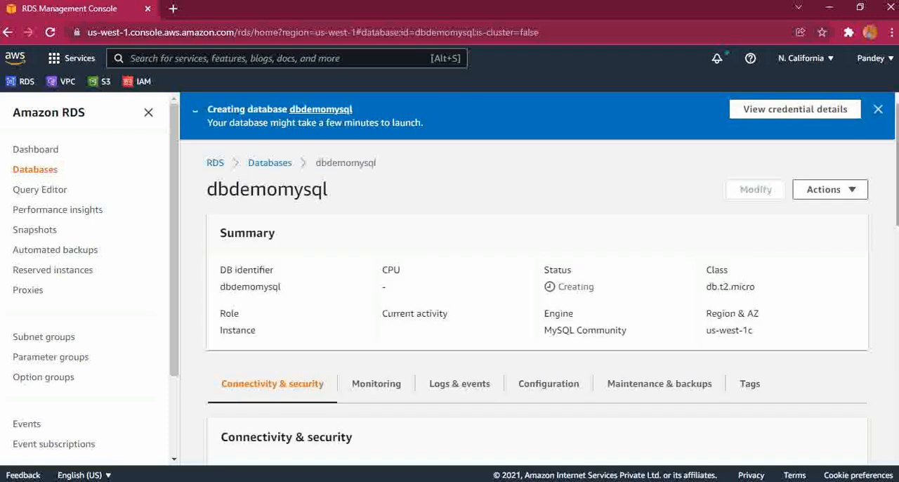
scroll(538, 280, "down", 3)
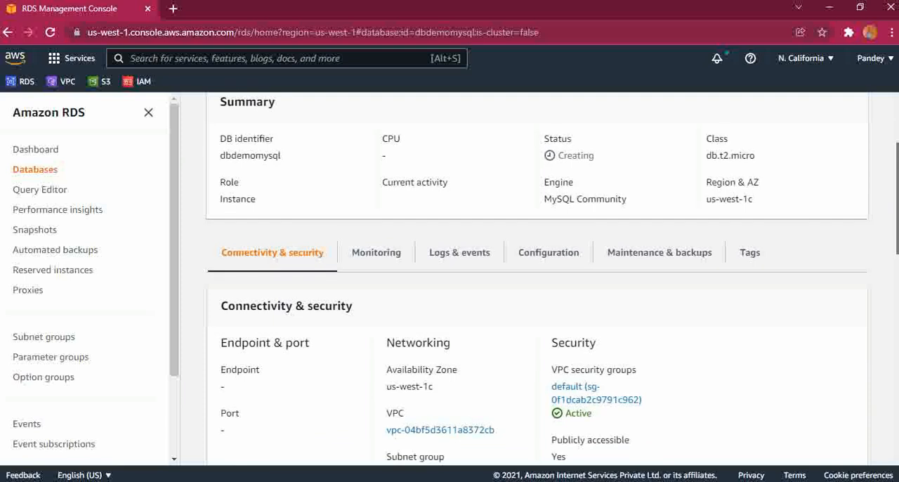
scroll(538, 280, "down", 2)
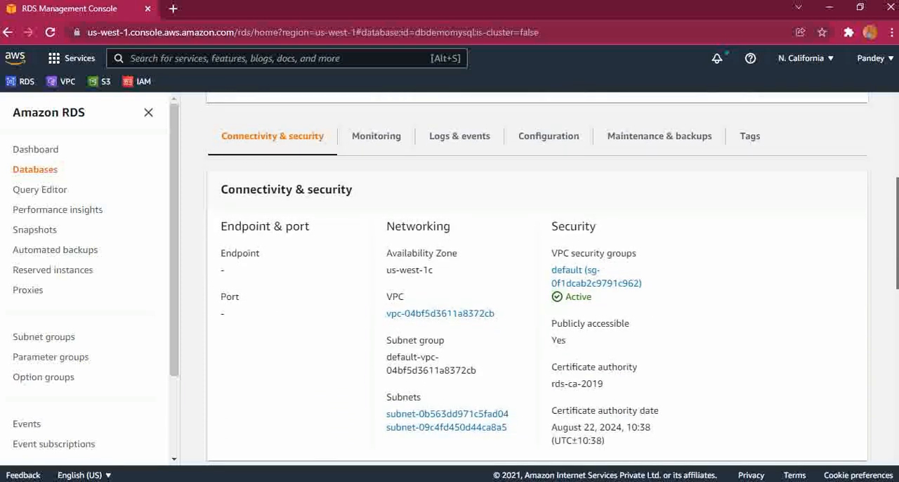
Review the endpoint, VPC and security details of dbdemomysql, and open its default VPC security group
scroll(537, 279, "up", 1)
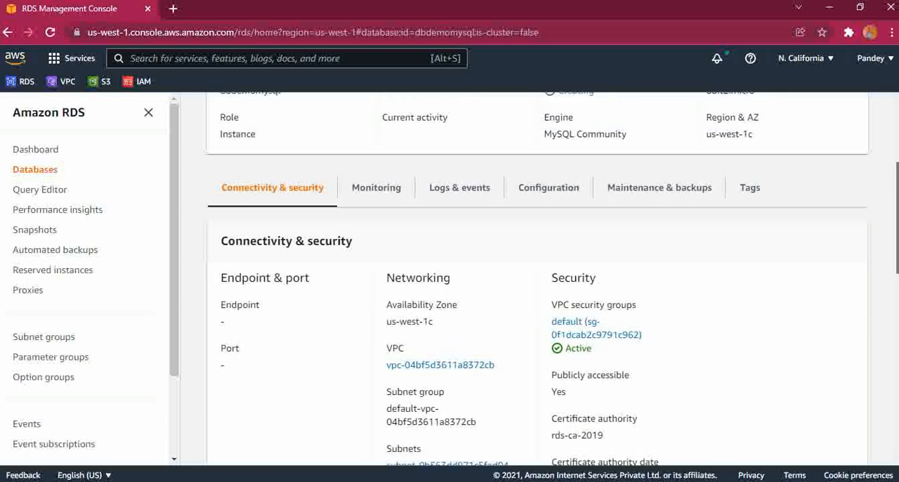
scroll(402, 230, "down", 2)
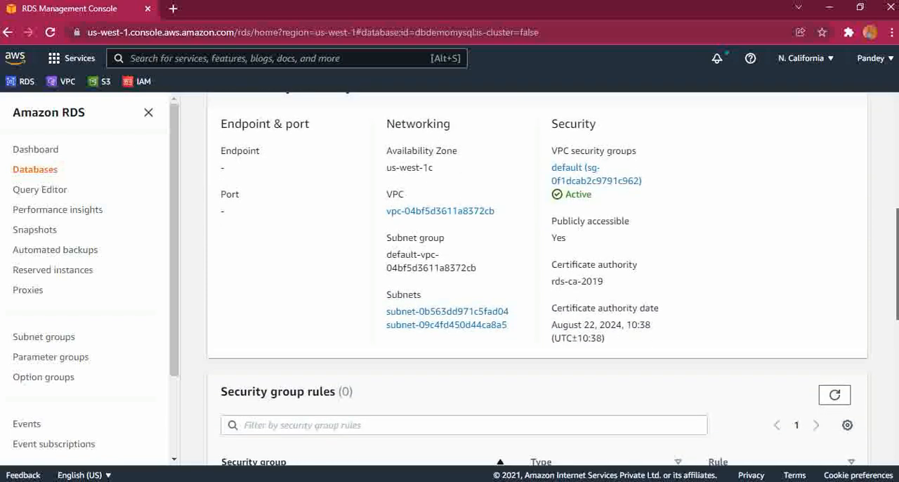
left_click_drag(384, 214, 501, 224)
left_click_drag(647, 185, 552, 167)
left_click(747, 172)
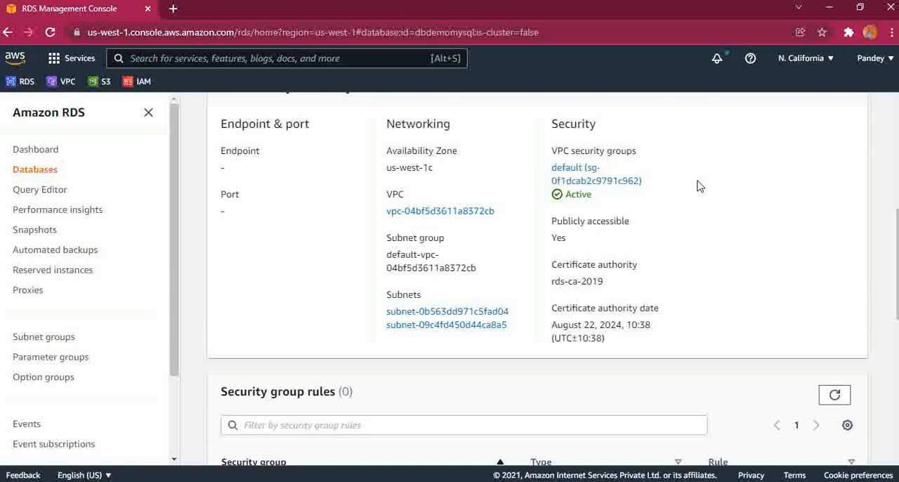
left_click(591, 187)
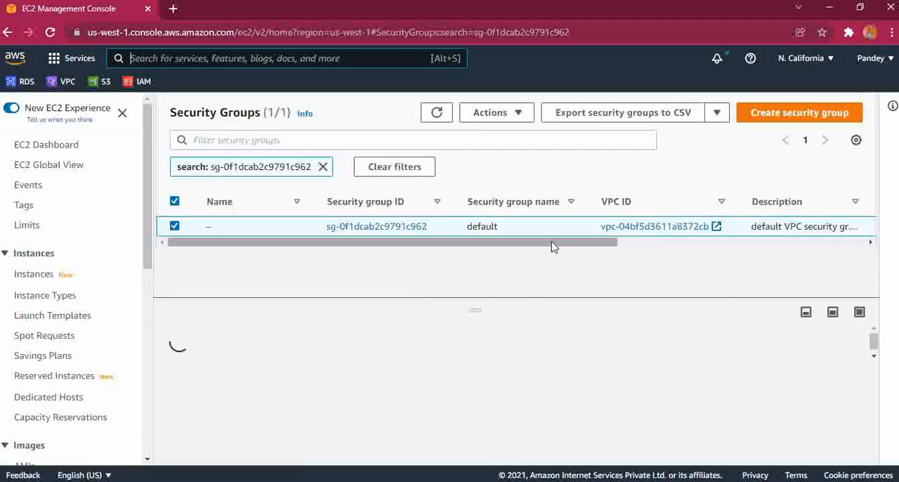
Dismiss the Reachability Analyzer notice and open the default security group's inbound rules for editing
scroll(859, 226, "right", 3)
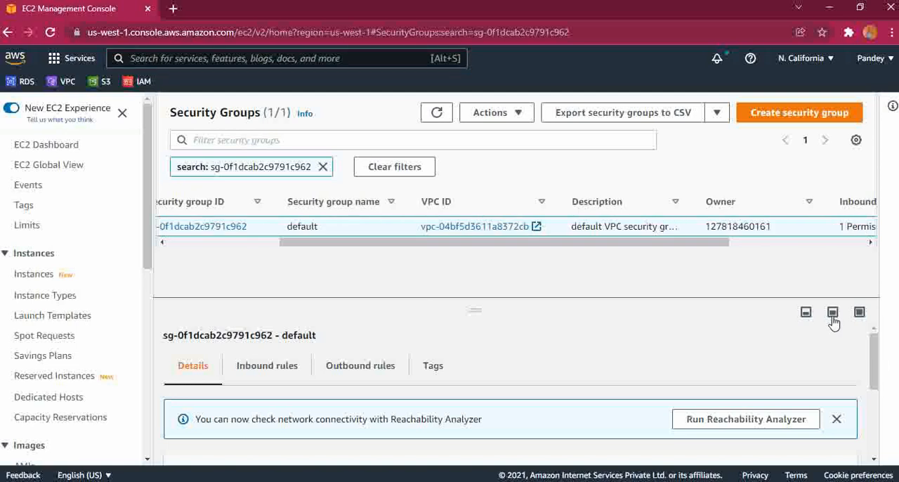
left_click(836, 419)
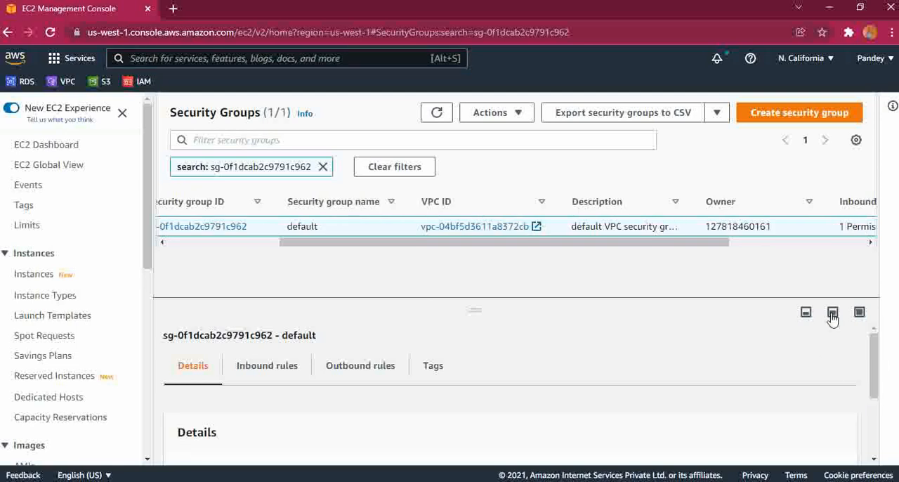
left_click(301, 373)
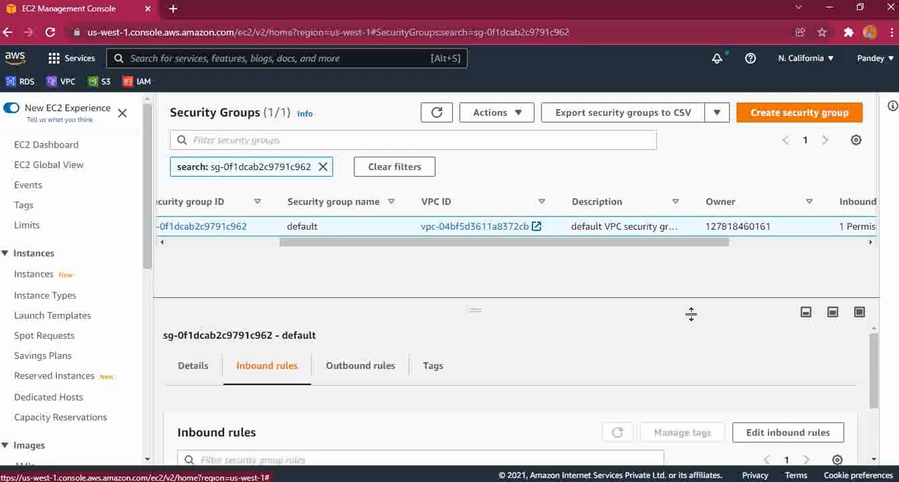
left_click_drag(873, 382, 884, 447)
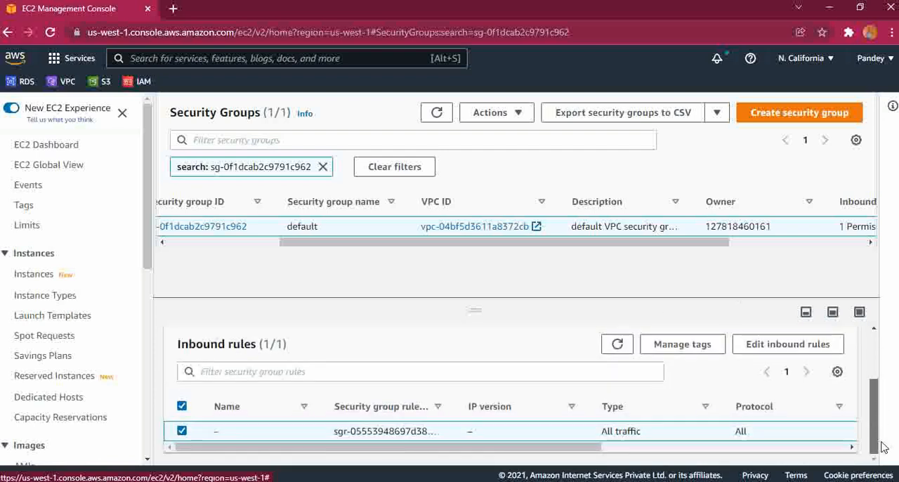
left_click(760, 350)
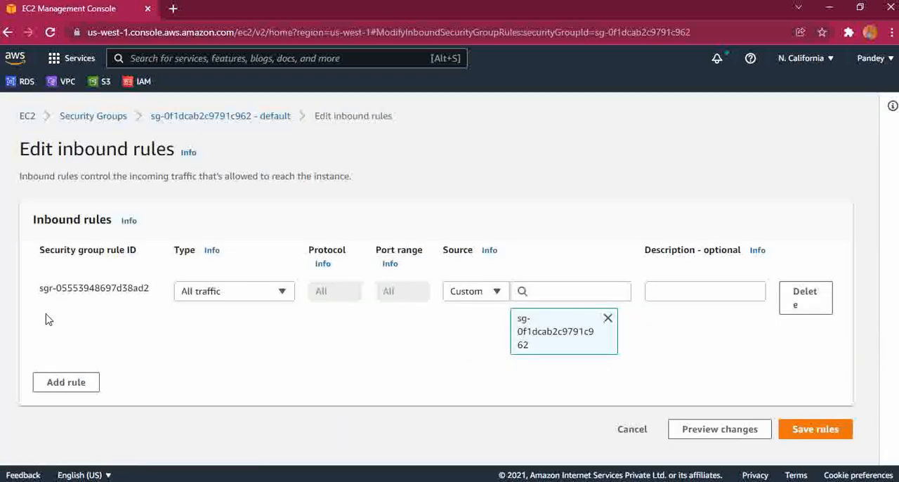
Try to set the source of the existing All traffic rule to Anywhere-IPv4, and switch it back to Custom
left_click(497, 294)
left_click(467, 343)
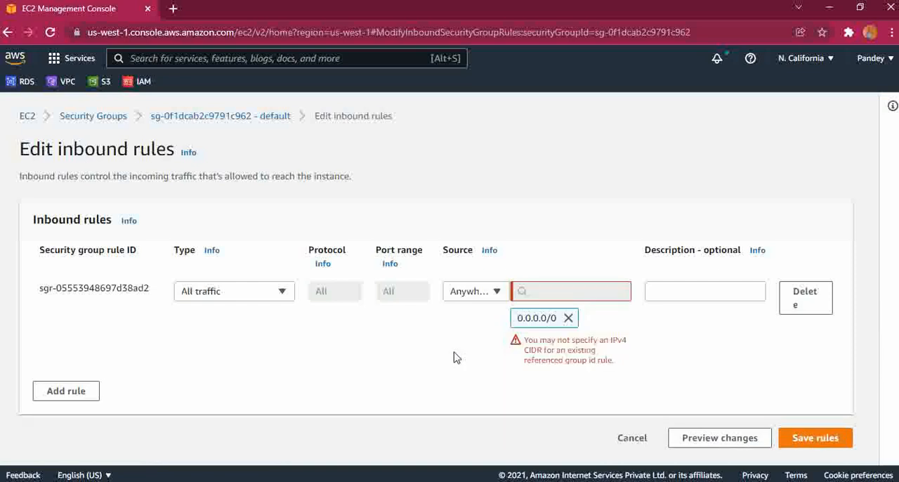
left_click(498, 291)
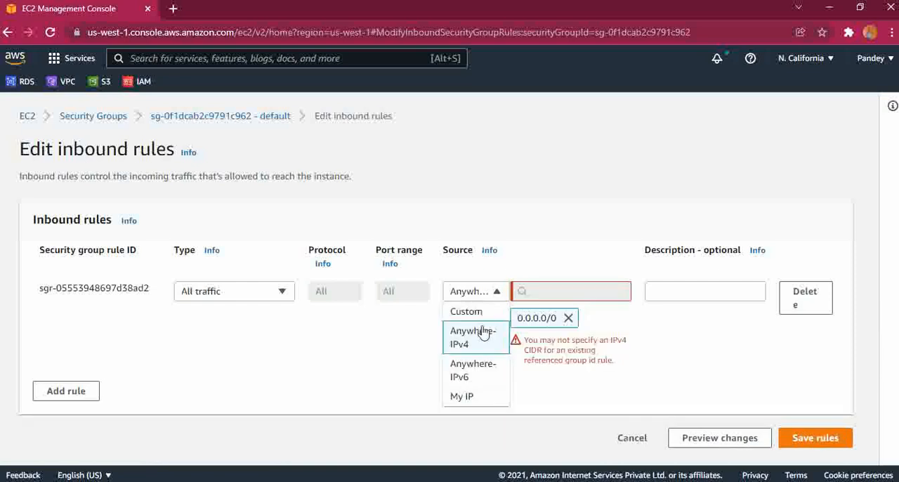
left_click(465, 309)
Add an inbound rule of type All TCP with source Anywhere-IPv4, and save the rules
left_click(67, 384)
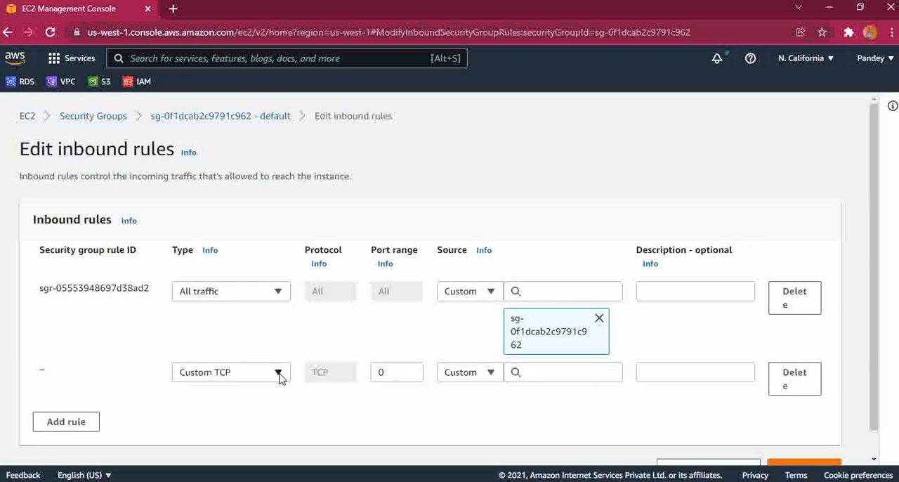
left_click(223, 373)
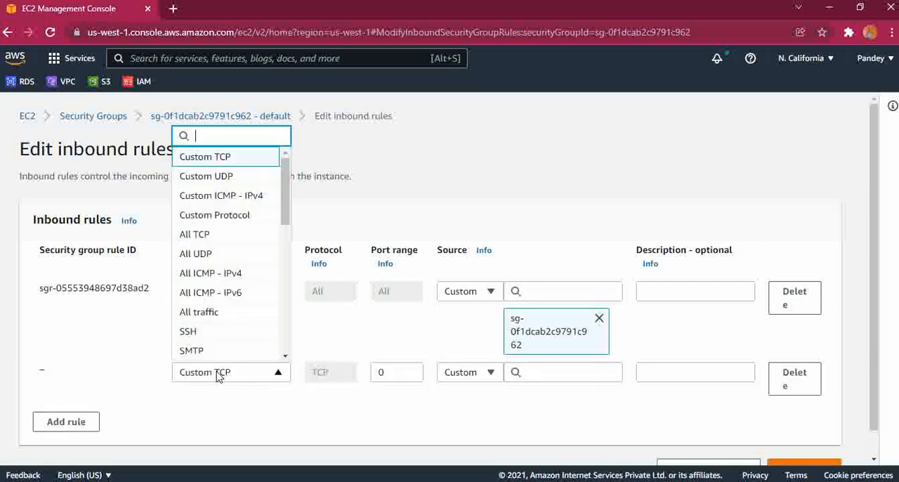
left_click(204, 235)
left_click(473, 373)
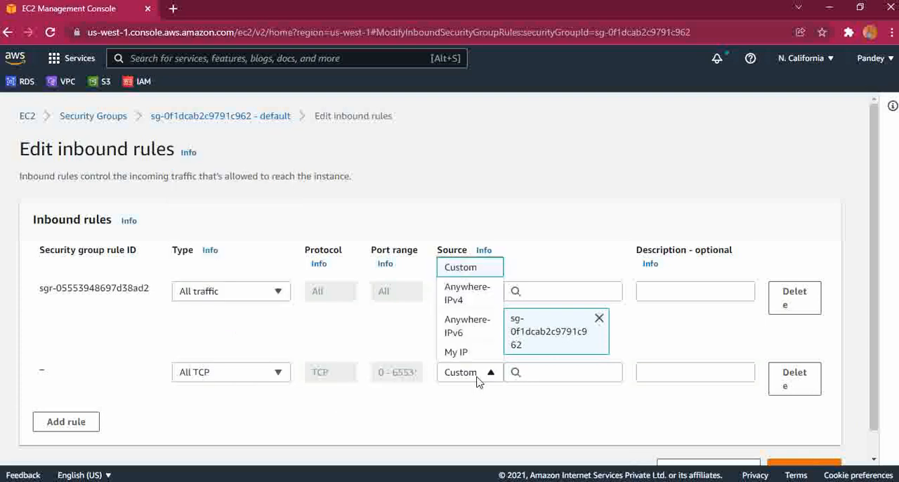
left_click(469, 293)
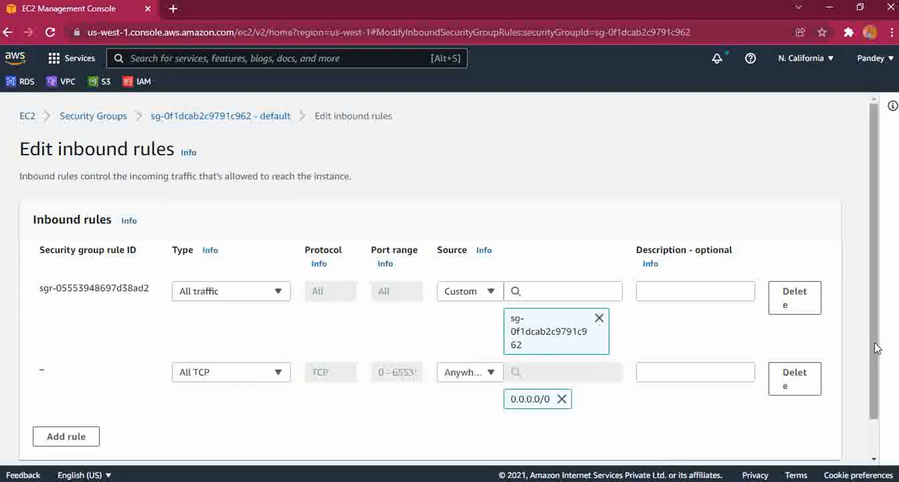
left_click_drag(876, 348, 876, 384)
left_click(792, 448)
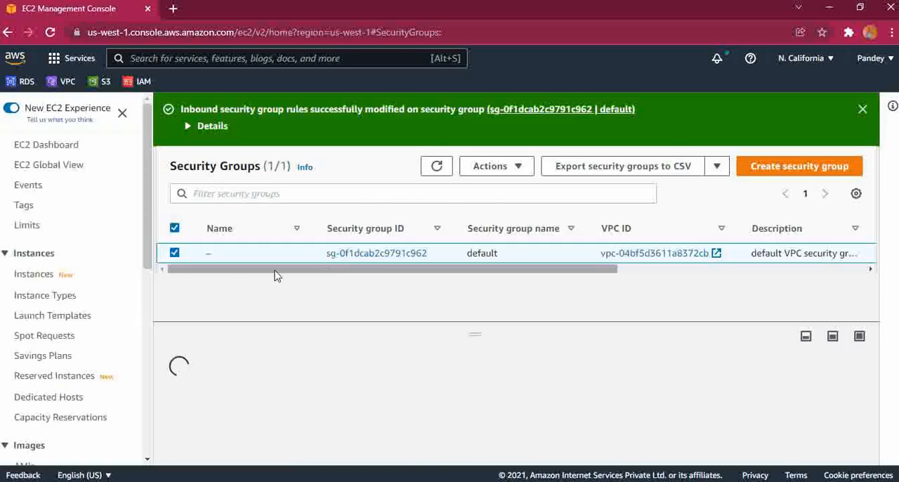
Check the inbound rules count of the default security group and dismiss the notification
left_click(713, 276)
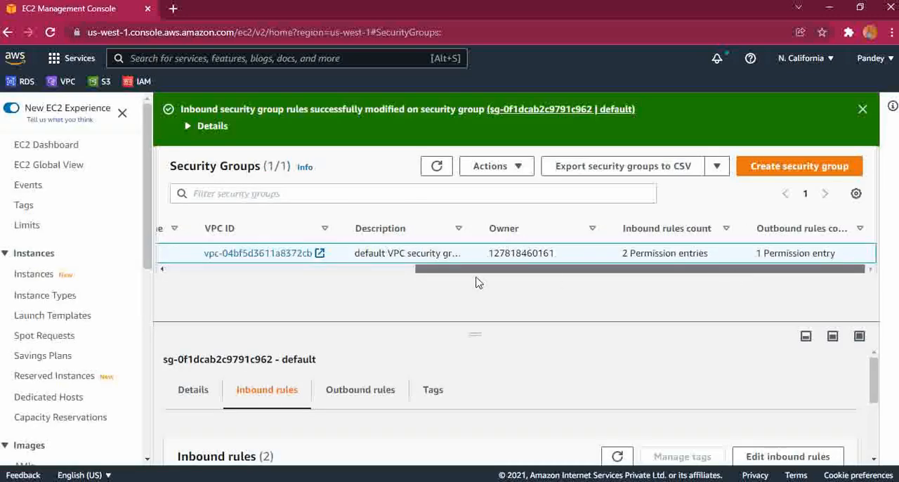
left_click_drag(478, 273, 195, 267)
left_click(862, 109)
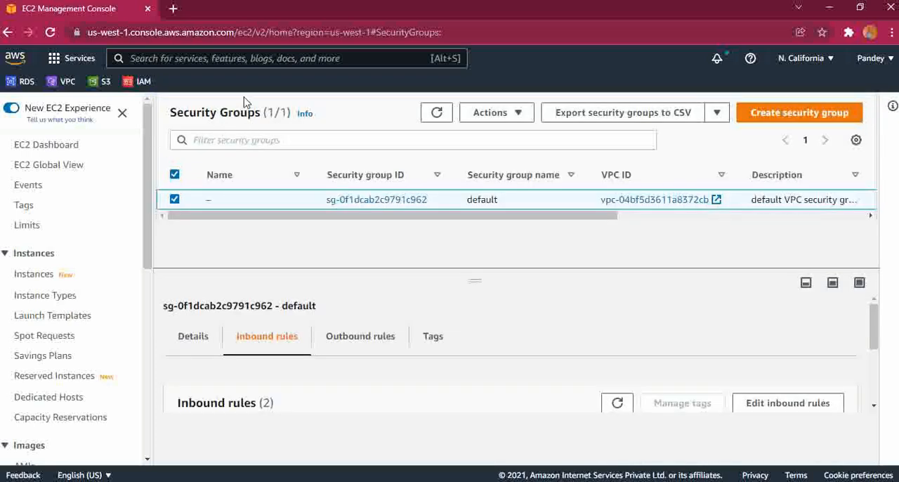
Return to the RDS databases list and refresh it to check the status of dbdemomysql
left_click(12, 83)
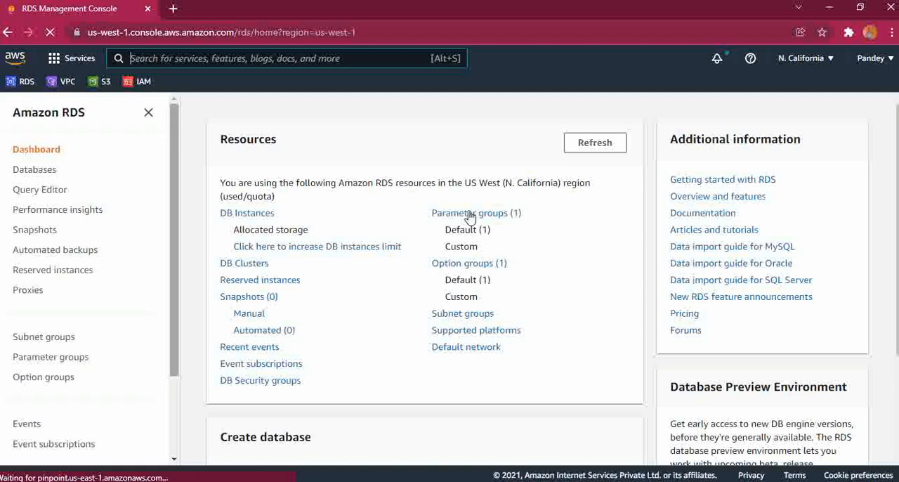
left_click(271, 213)
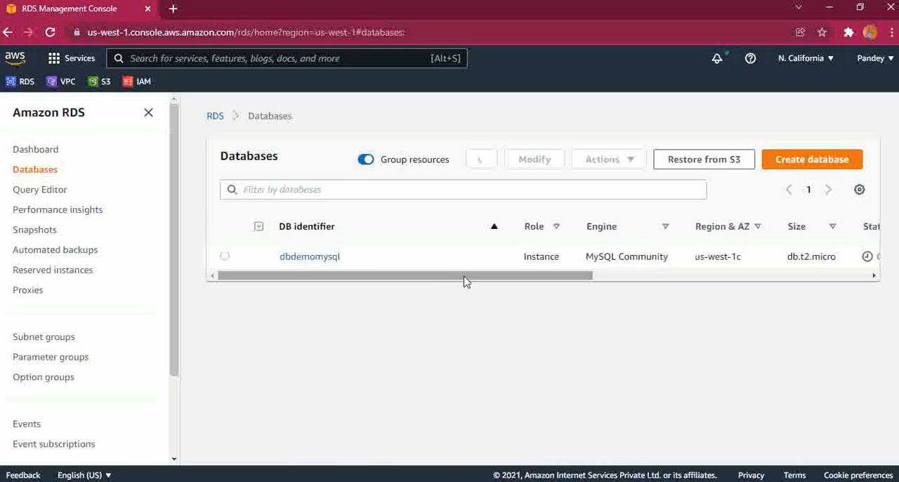
left_click_drag(463, 281, 610, 285)
left_click(482, 159)
left_click(222, 276)
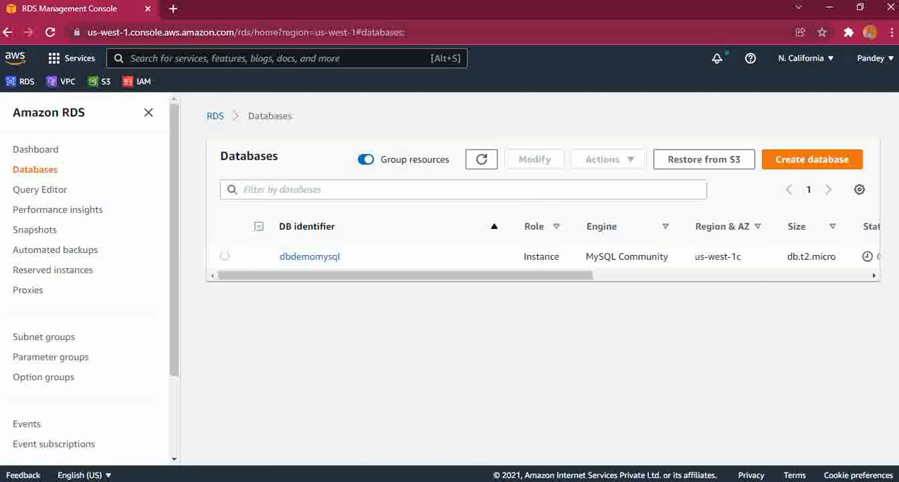
Look for MySQL Workbench among the programs installed on the computer, and return to the desktop
key("super+d")
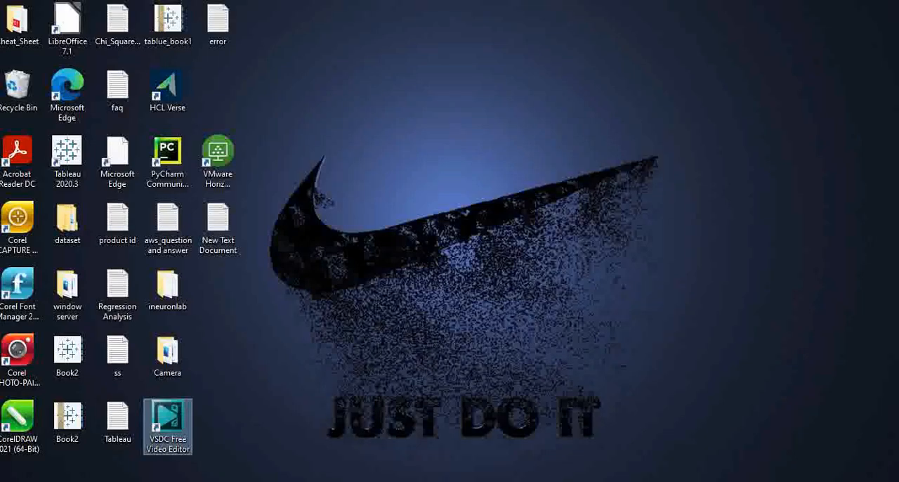
key("super")
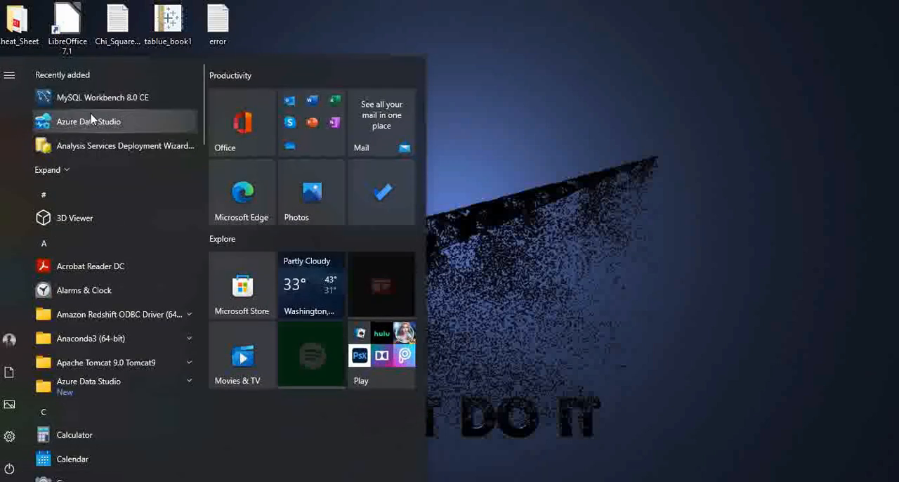
left_click(566, 228)
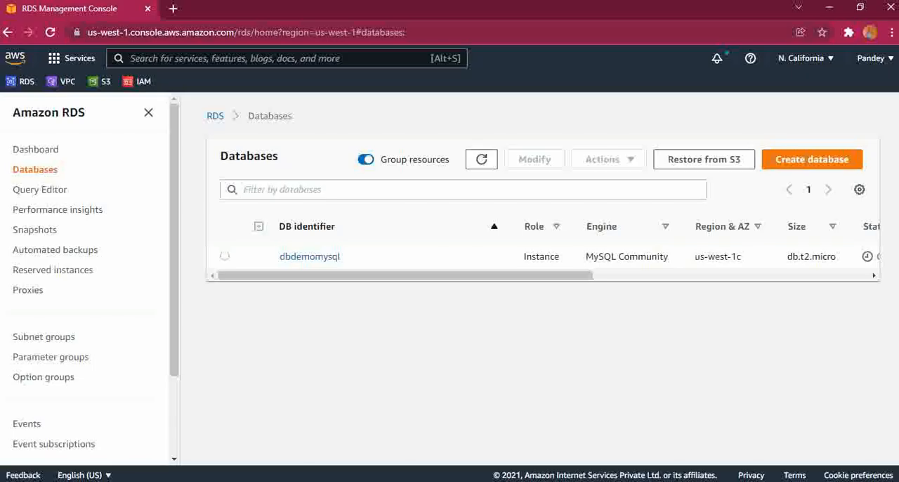
Search the web for "mysql workbench download" in a new browser tab and open the official Download MySQL Workbench page
left_click(173, 8)
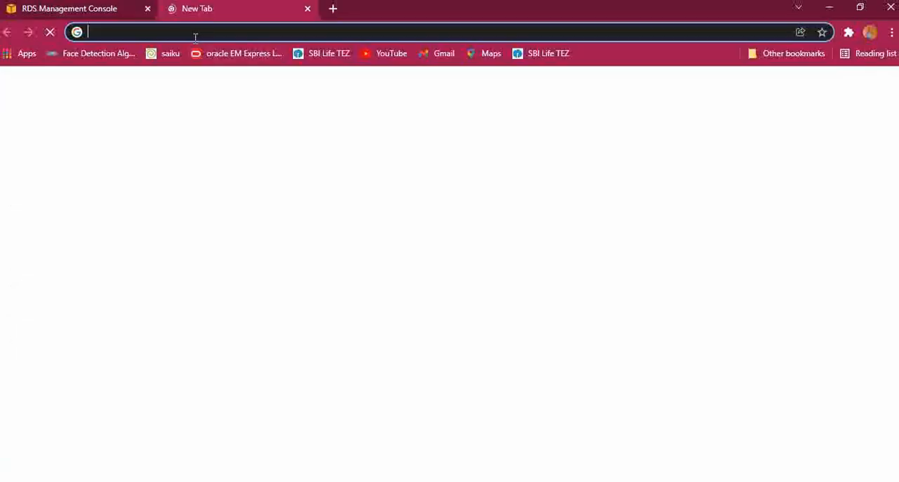
type("mys")
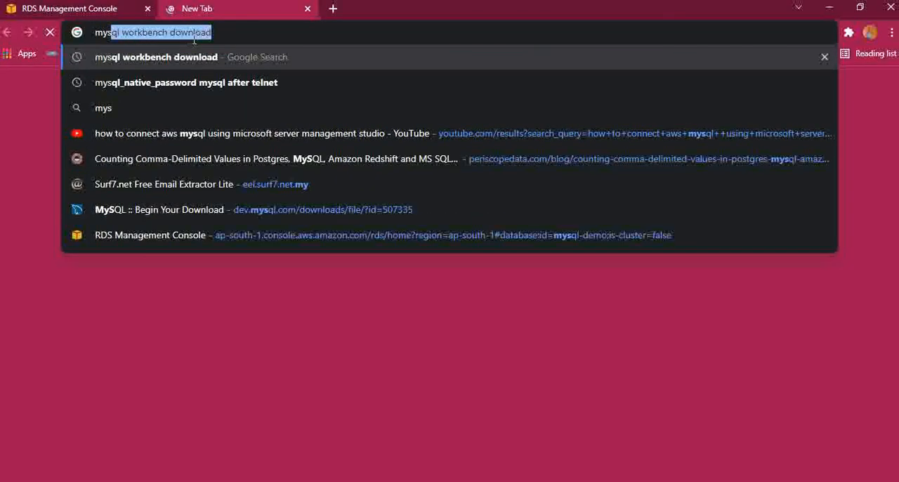
type("ql workbe")
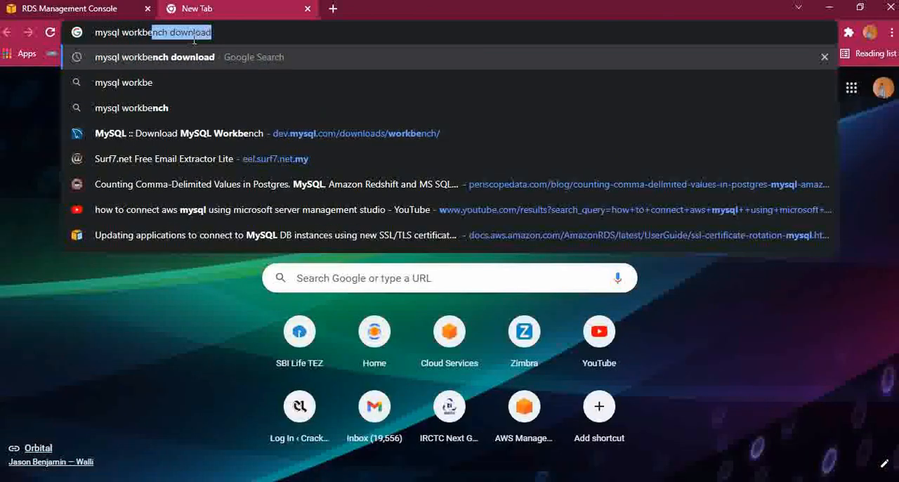
type("nch down")
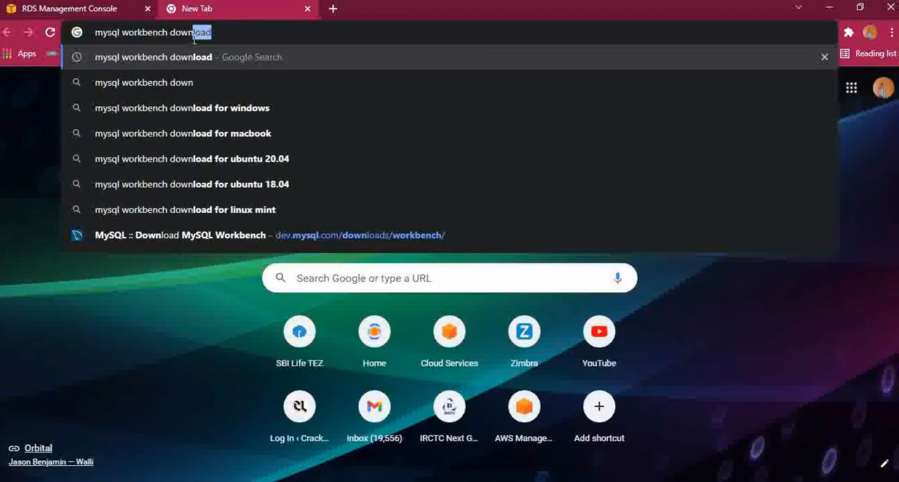
key("Return")
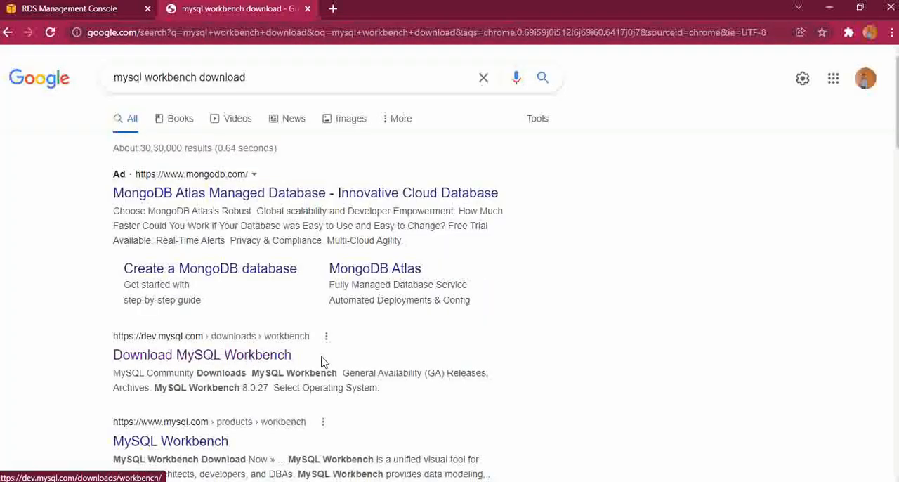
left_click(222, 353)
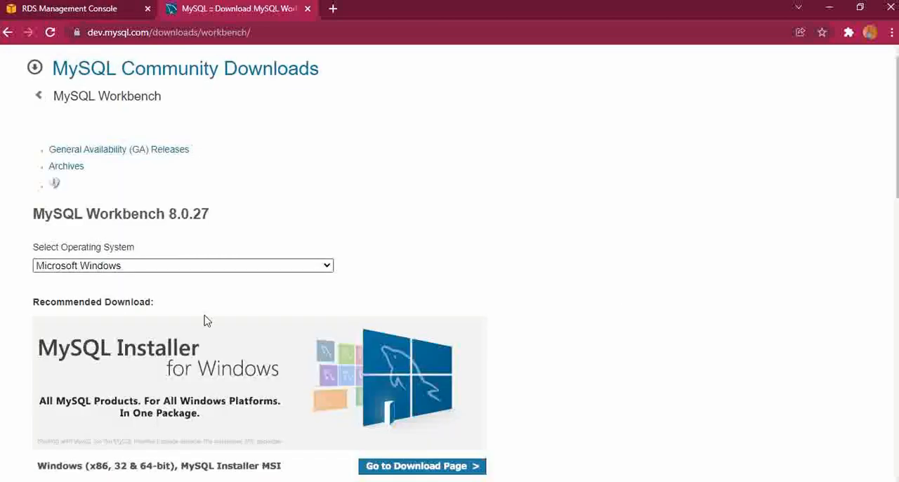
Examine the available Microsoft Windows downloads for MySQL Workbench 8.0.27
scroll(449, 267, "down", 3)
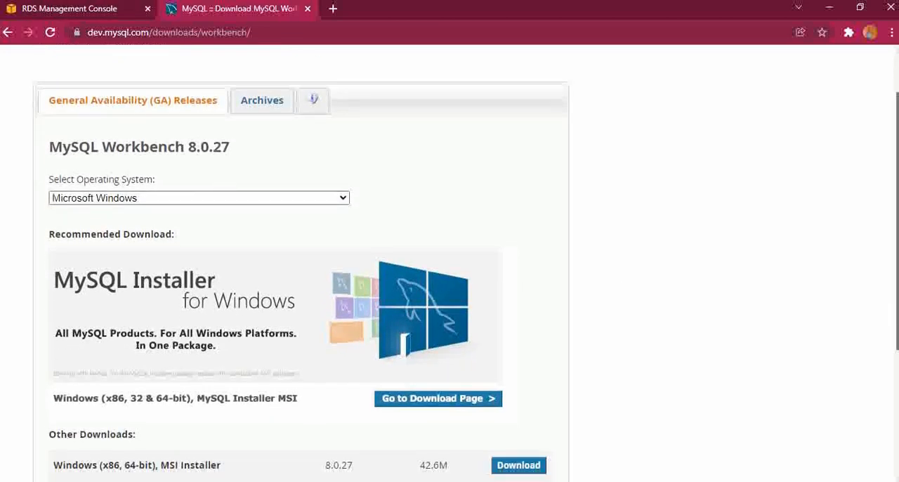
scroll(450, 267, "down", 1)
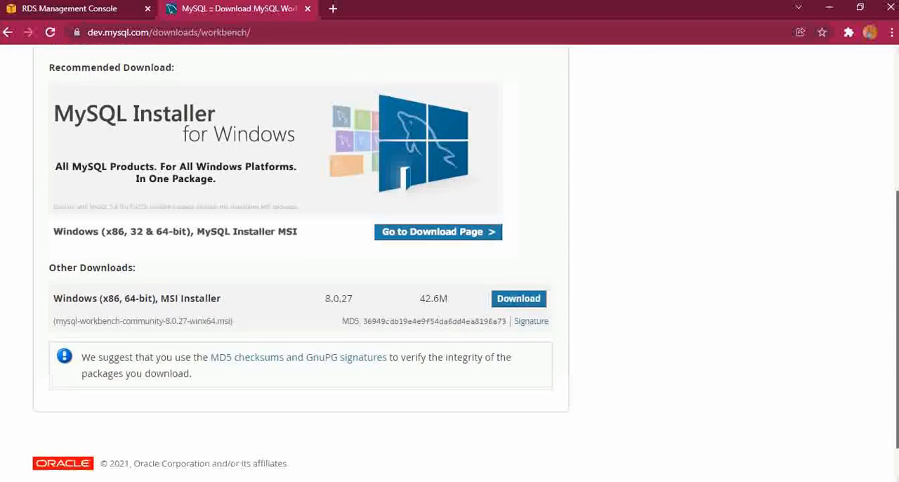
scroll(450, 267, "up", 3)
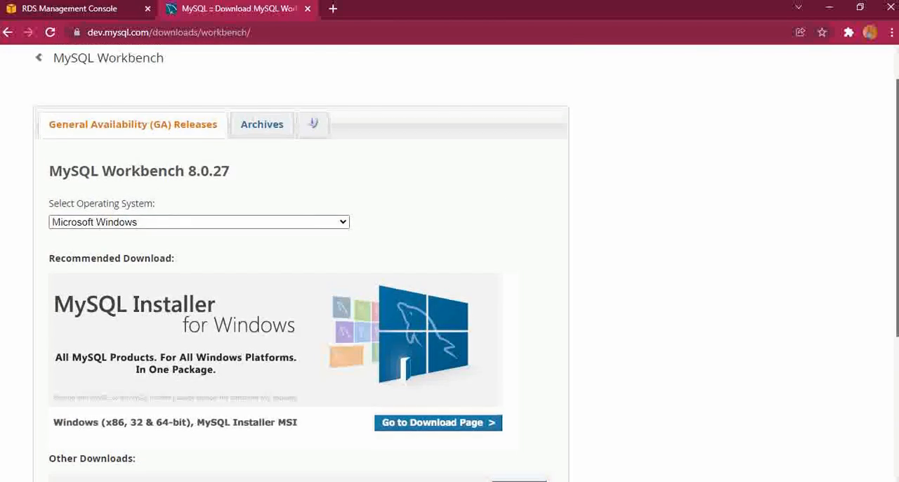
scroll(450, 267, "up", 1)
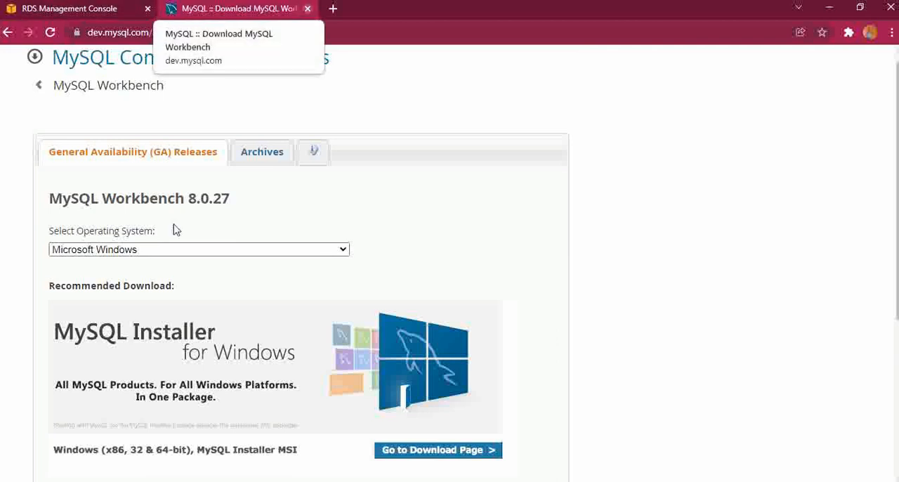
Close the MySQL Workbench download page and check the status of dbdemomysql in the RDS databases list
left_click(306, 9)
left_click_drag(456, 278, 640, 274)
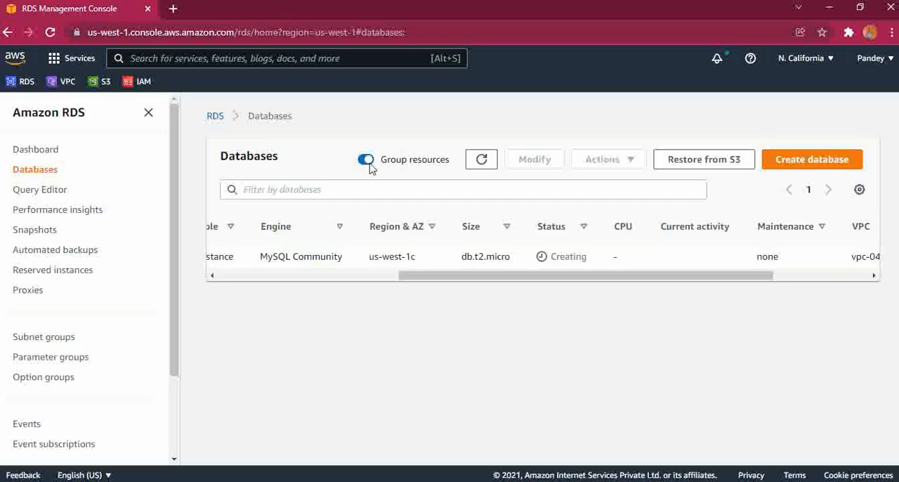
Refresh the databases list and check the status, current activity and VPC details of dbdemomysql
left_click(475, 161)
left_click_drag(497, 278, 609, 290)
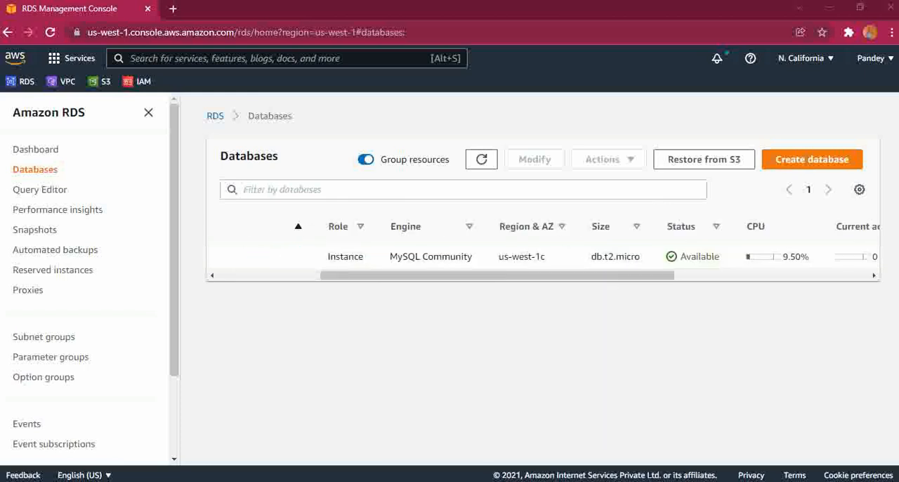
left_click(486, 170)
scroll(629, 281, "right", 5)
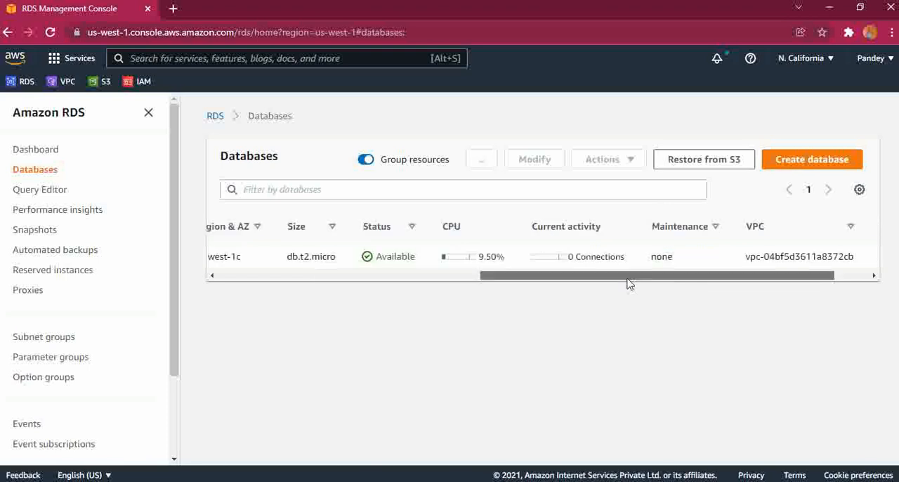
left_click_drag(628, 283, 687, 281)
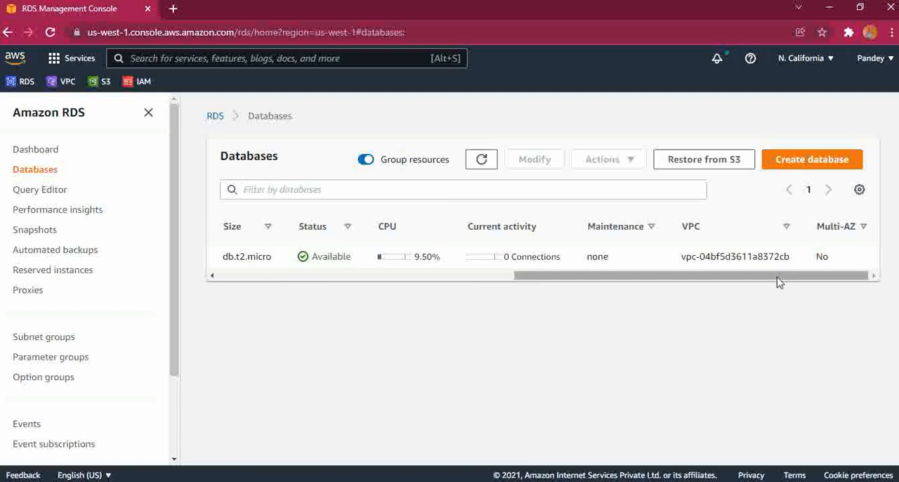
Open the dbdemomysql database details and copy its endpoint from the connectivity and security information
left_click_drag(779, 281, 514, 279)
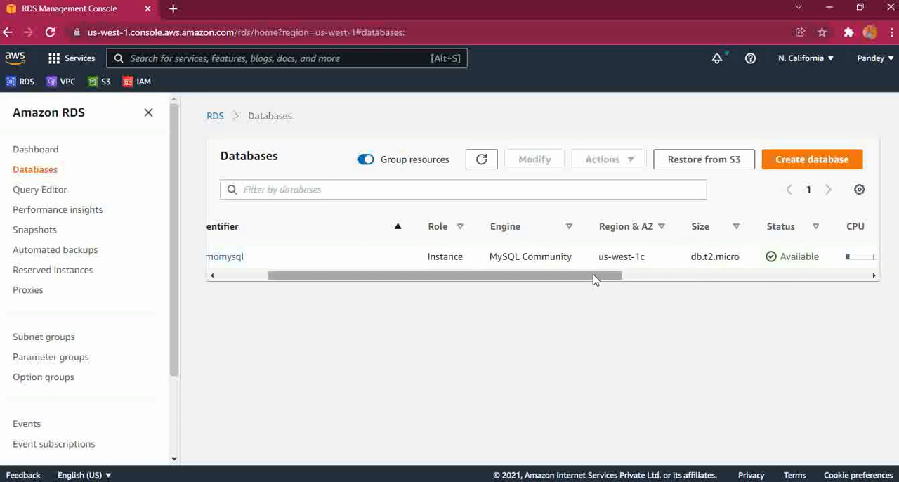
left_click_drag(594, 278, 574, 278)
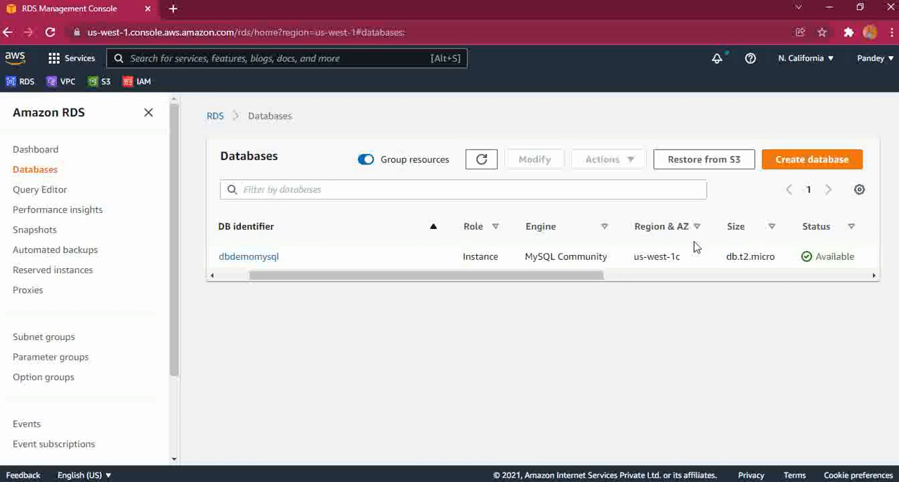
left_click_drag(555, 275, 491, 279)
left_click_drag(554, 280, 471, 283)
left_click(453, 265)
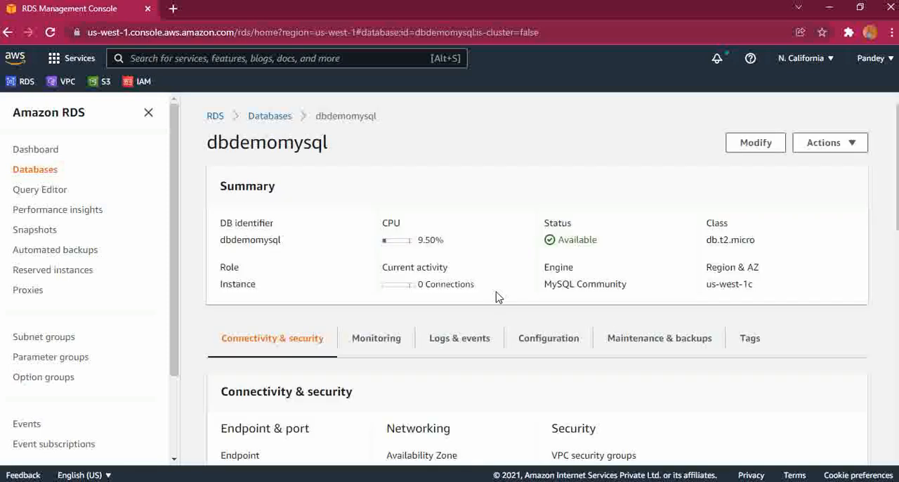
left_click_drag(895, 220, 896, 278)
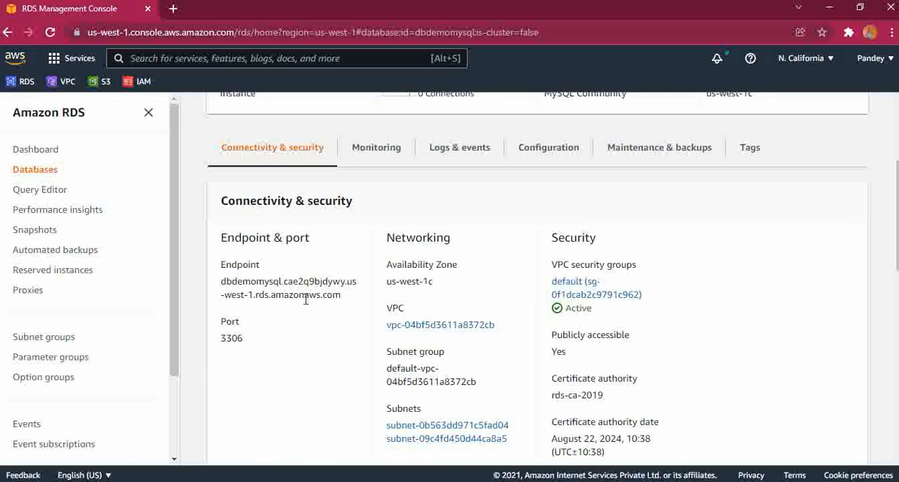
left_click_drag(342, 300, 226, 283)
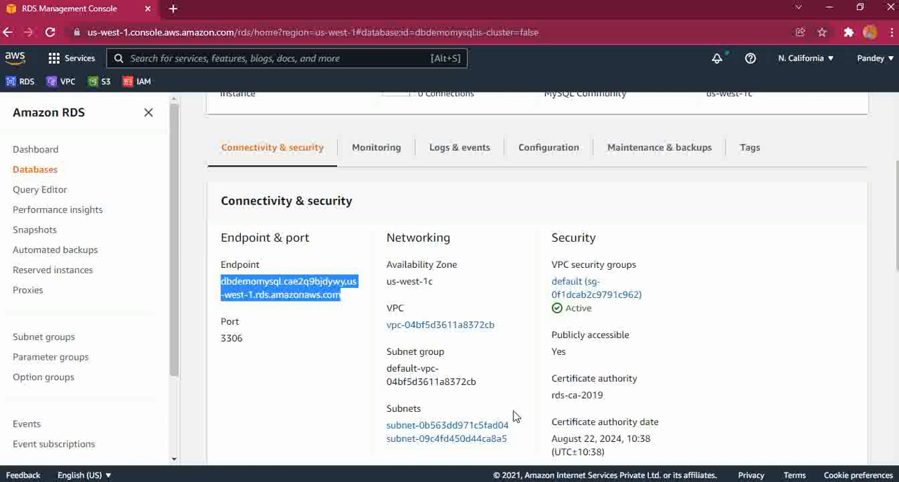
Switch to the desktop and launch MySQL Workbench 8.0 CE
key("super+d")
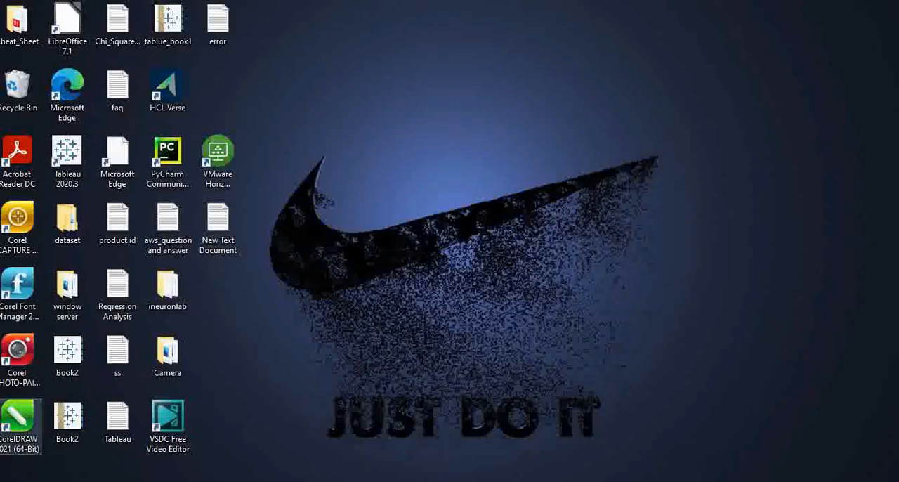
key("super")
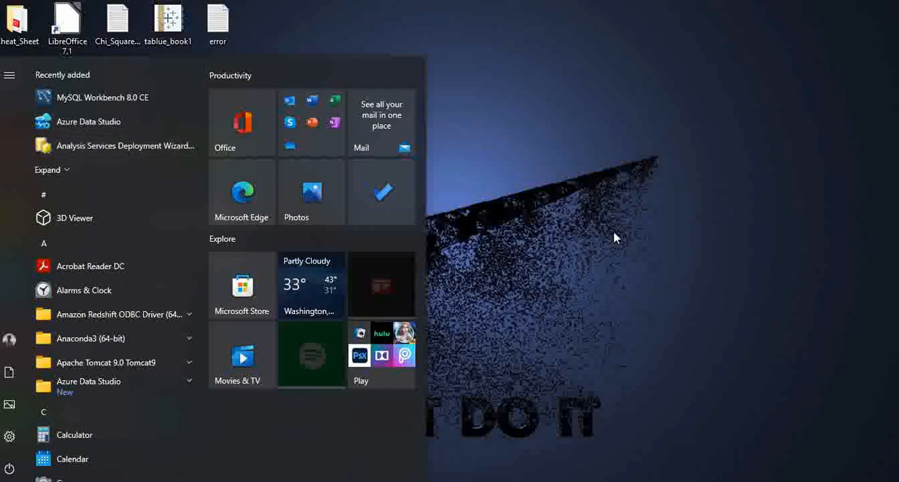
left_click(482, 431)
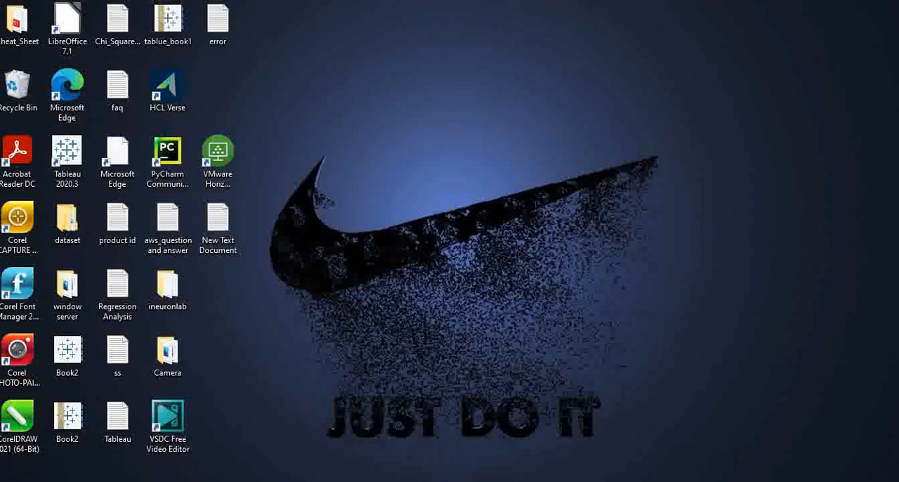
left_click_drag(549, 481, 548, 472)
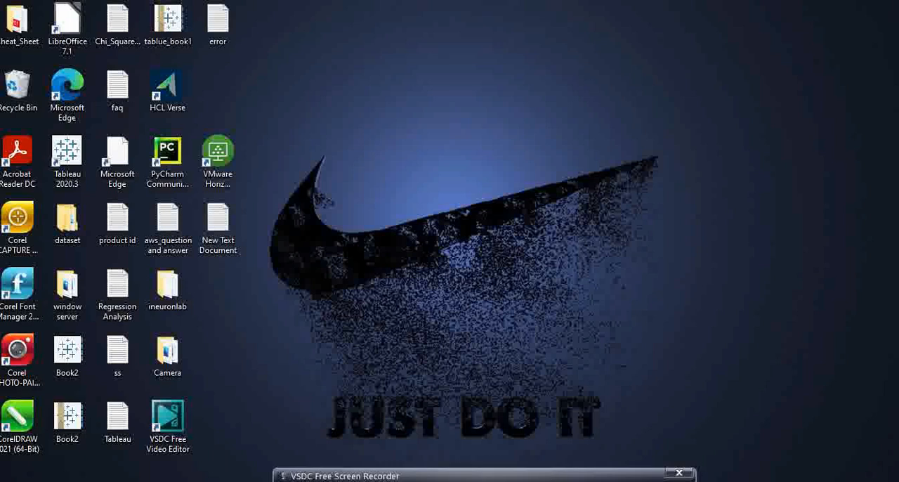
left_click_drag(364, 476, 365, 481)
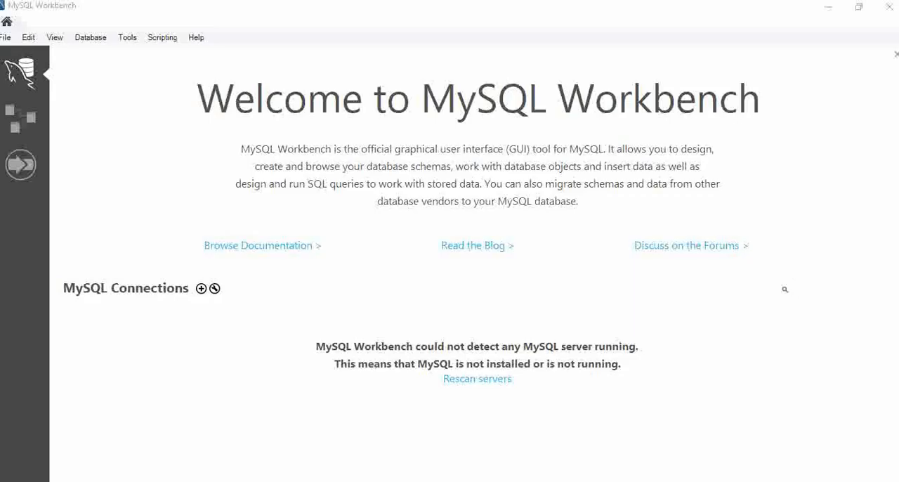
mouse_move(341, 475)
Start setting up a new MySQL connection and name it demodbconnection
left_click(201, 287)
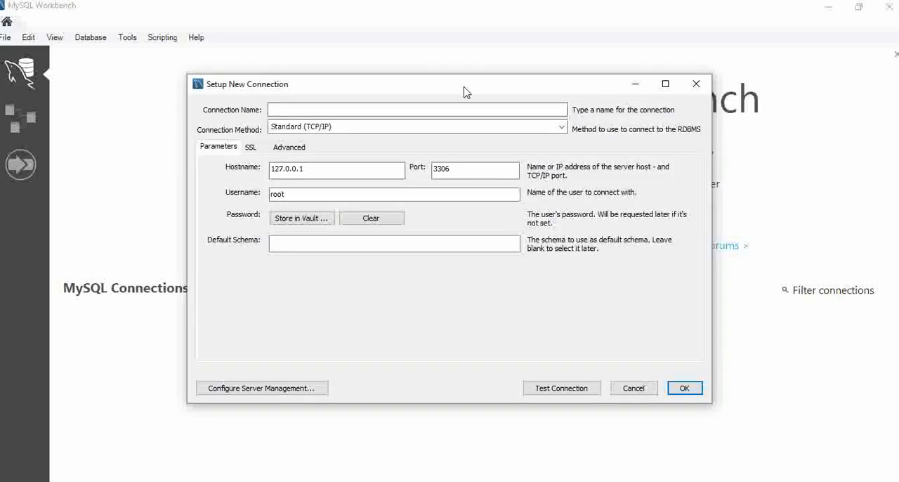
left_click_drag(466, 88, 473, 145)
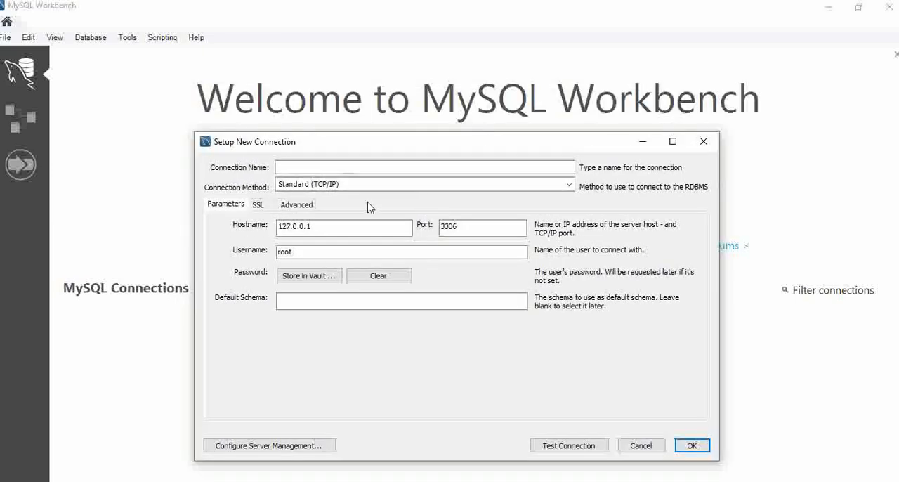
left_click_drag(396, 147, 410, 108)
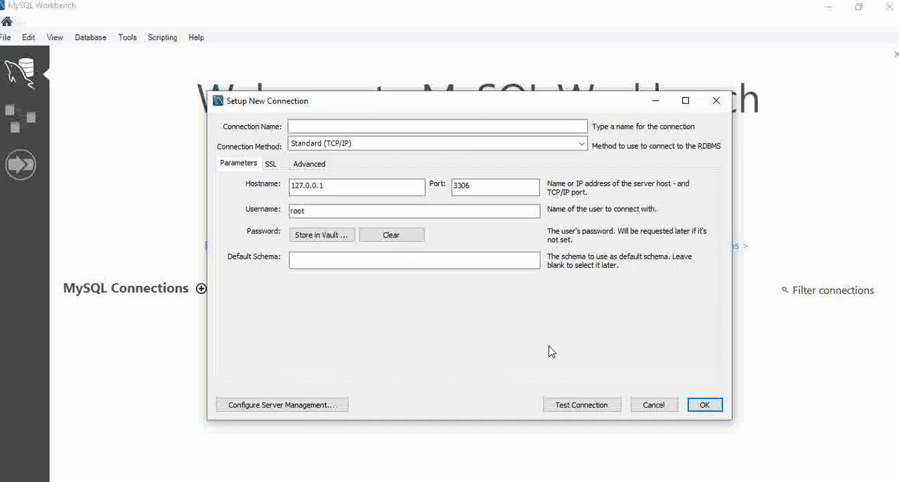
left_click(464, 127)
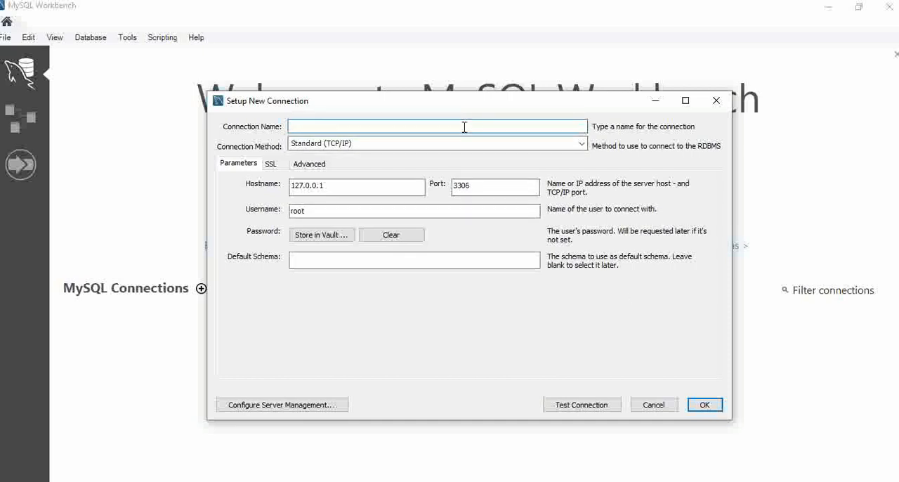
type("demodbconnection")
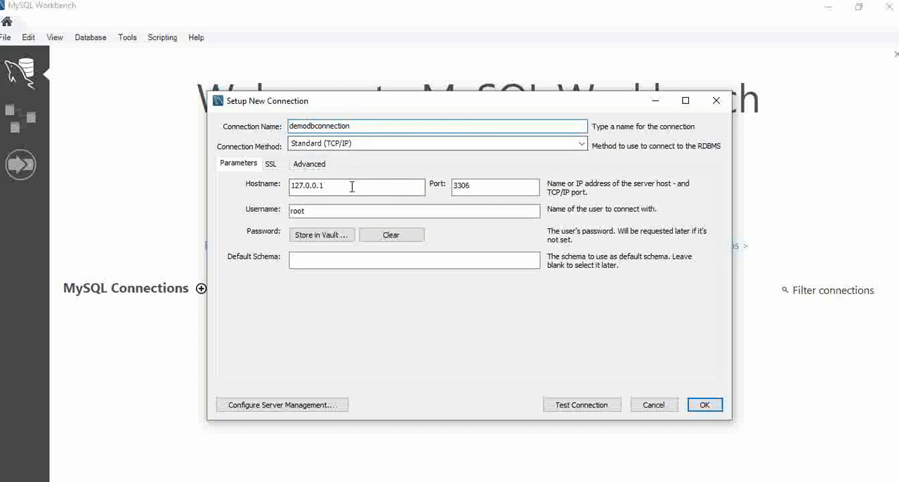
Set the connection's hostname to the copied dbdemomysql RDS endpoint and the username to admin
left_click_drag(345, 187, 291, 186)
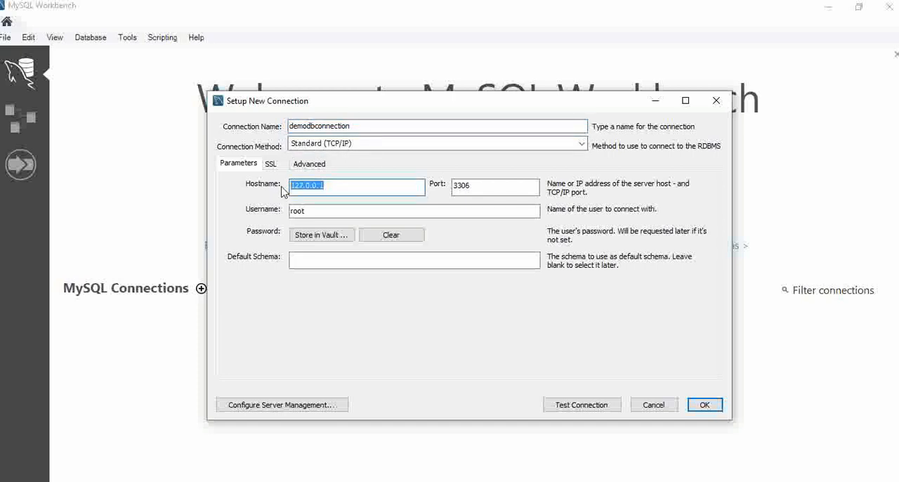
key("ctrl+v")
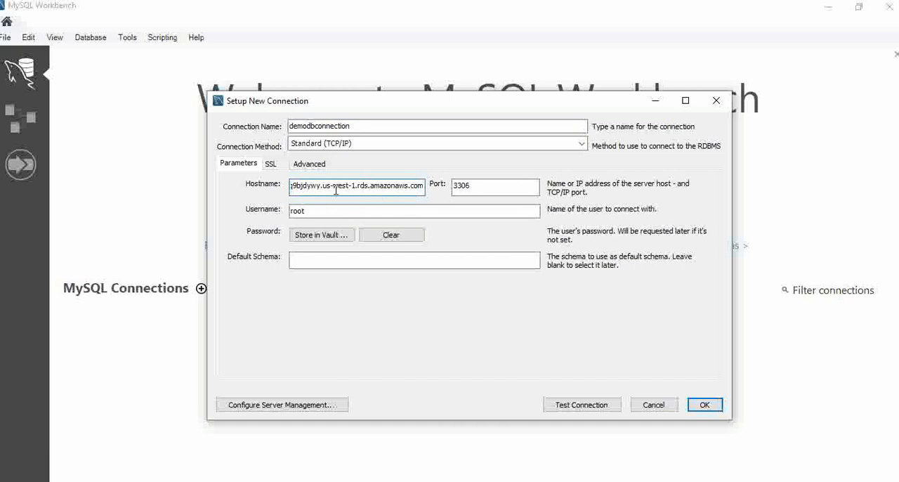
left_click_drag(364, 212, 266, 217)
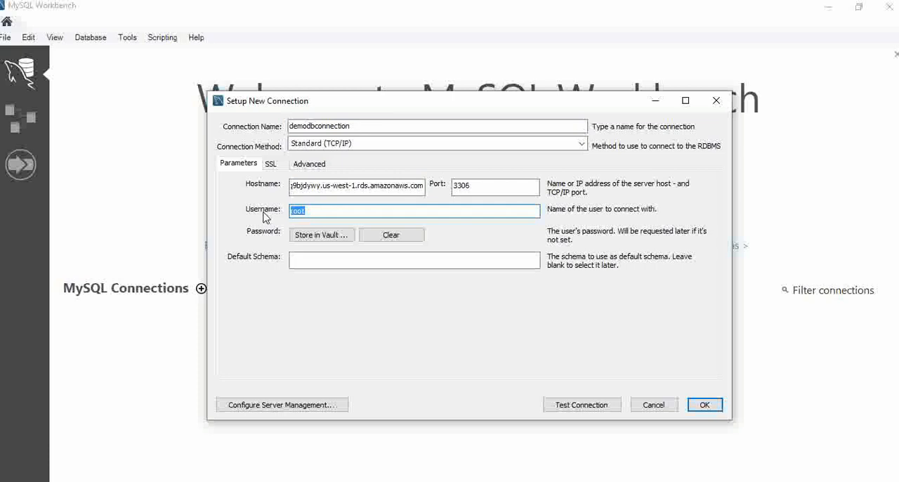
key("BackSpace")
type("admin")
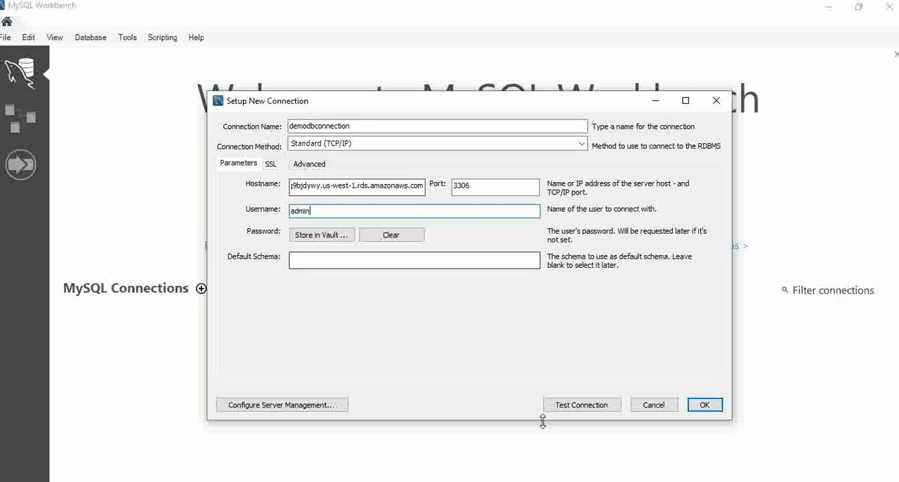
Test the new connection, entering the admin account's password for the MySQL server
left_click(570, 407)
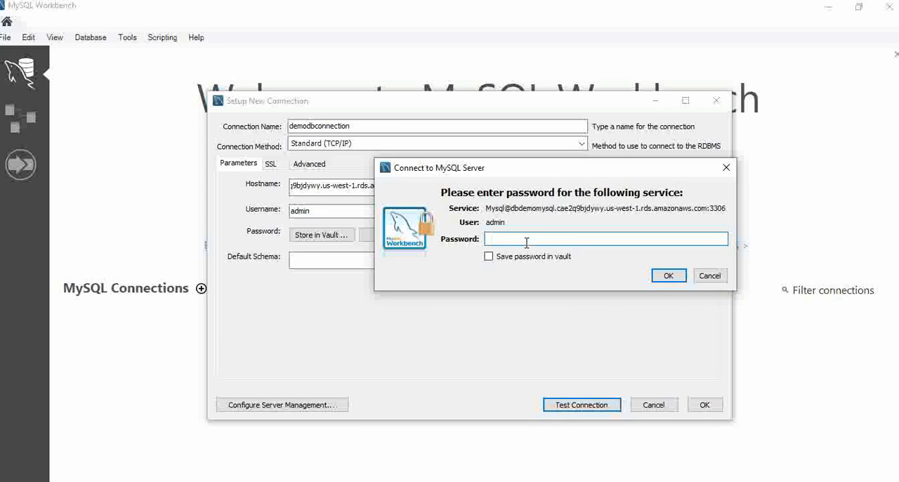
type("********")
left_click(667, 275)
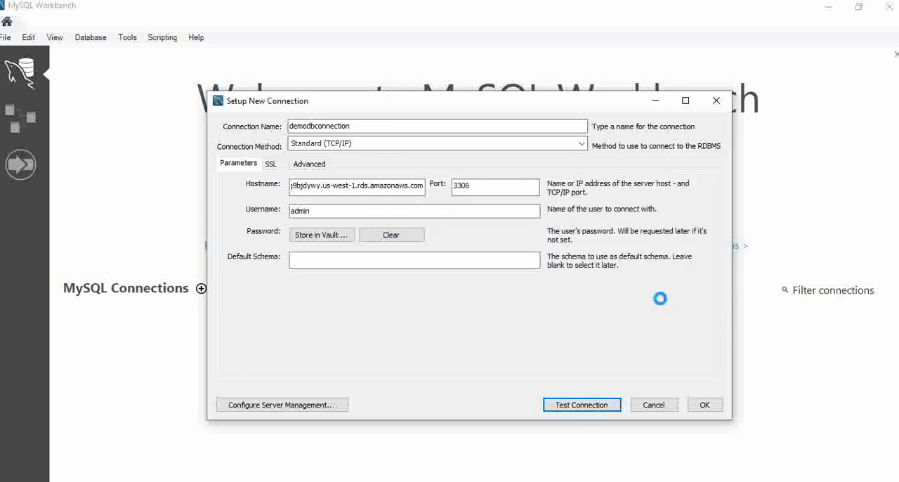
Dismiss the connection test result, then save demodbconnection and open it
left_click_drag(412, 140, 309, 116)
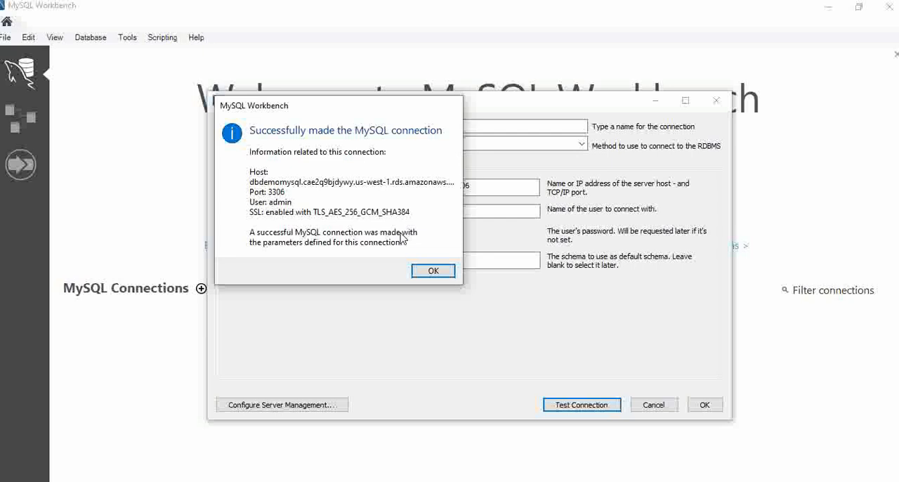
left_click(432, 274)
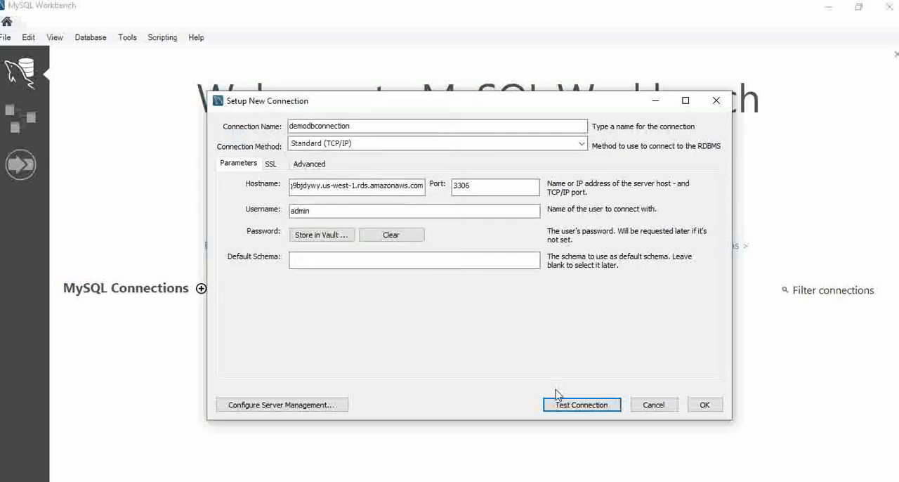
left_click(704, 406)
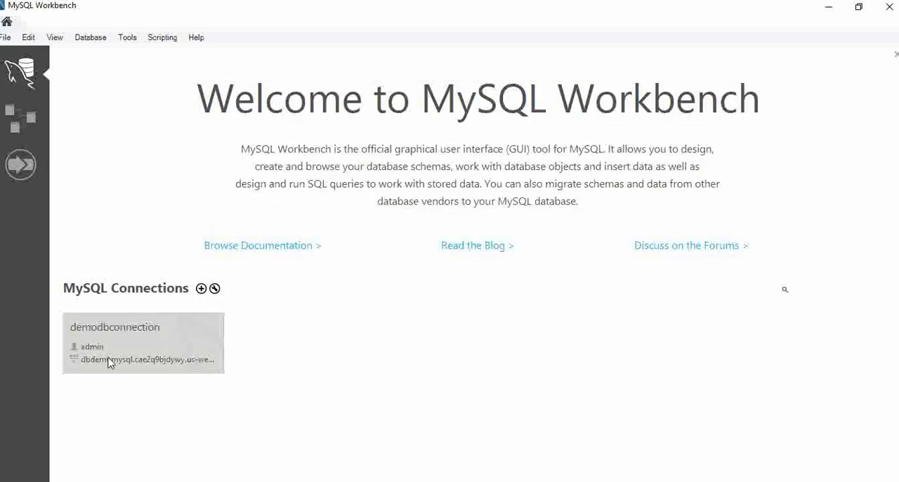
left_click(150, 349)
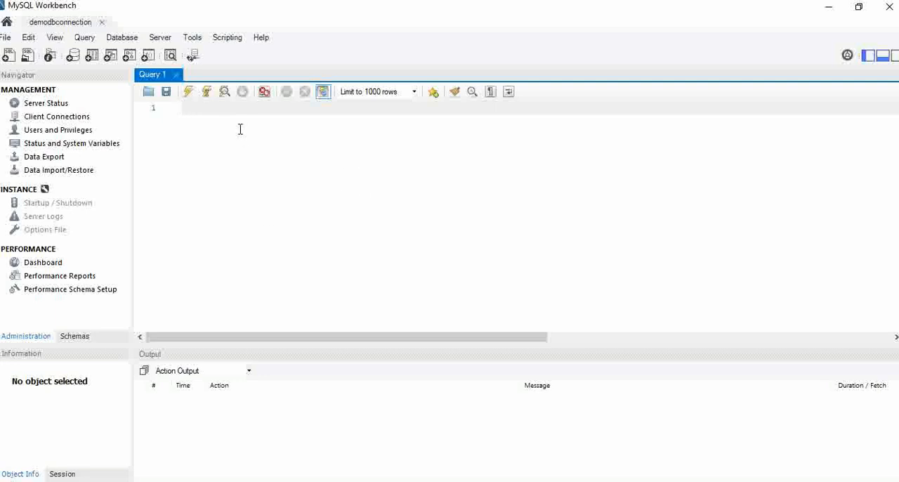
Write the statement "create database demo;" in the query editor and select it
type("create database")
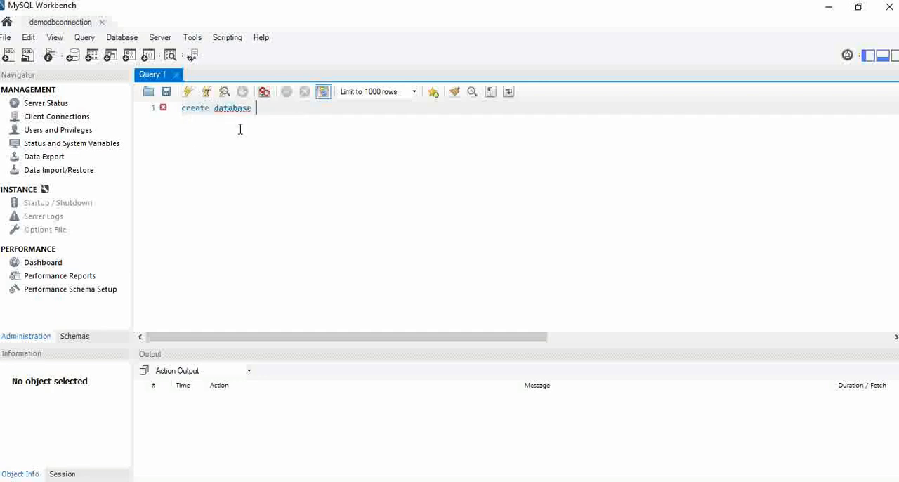
key("BackSpace")
key("BackSpace")
key("BackSpace")
key("BackSpace")
key("BackSpace")
key("BackSpace")
key("BackSpace")
key("BackSpace")
key("BackSpace")
type("database demo;")
key("ctrl+a")
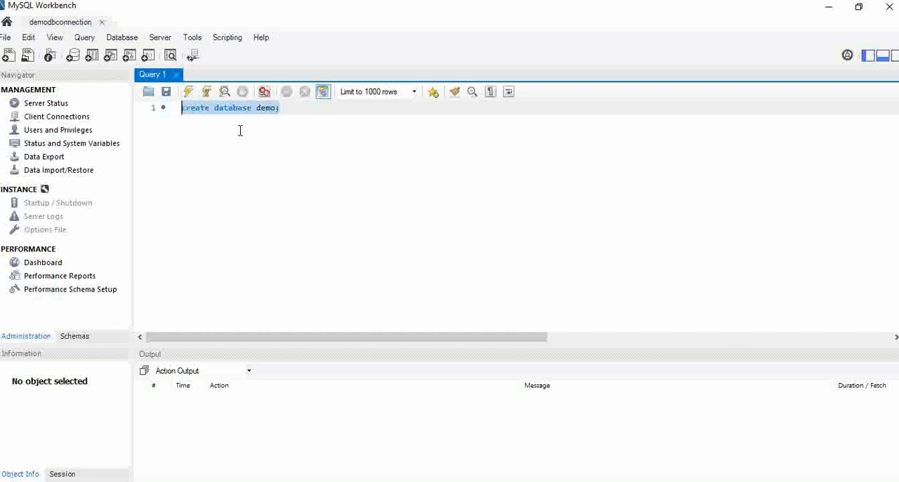
Execute the selected create database statement and add a new empty line below it
left_click(187, 94)
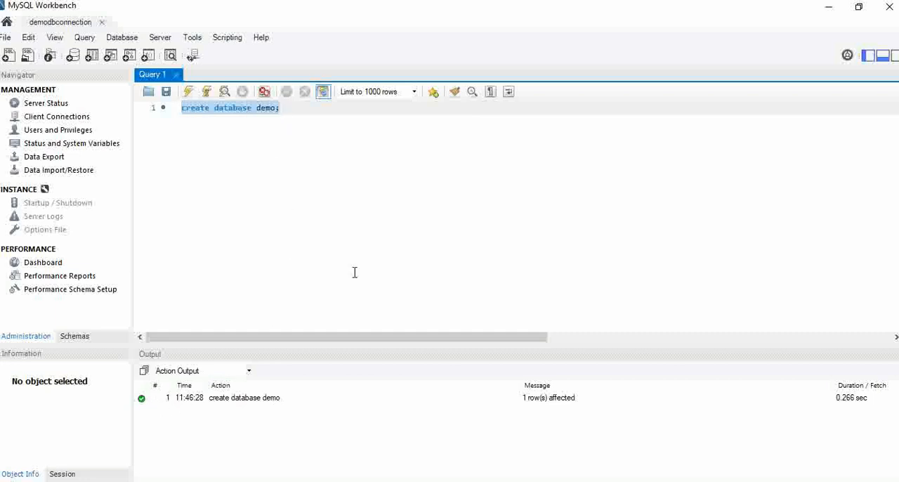
left_click(291, 109)
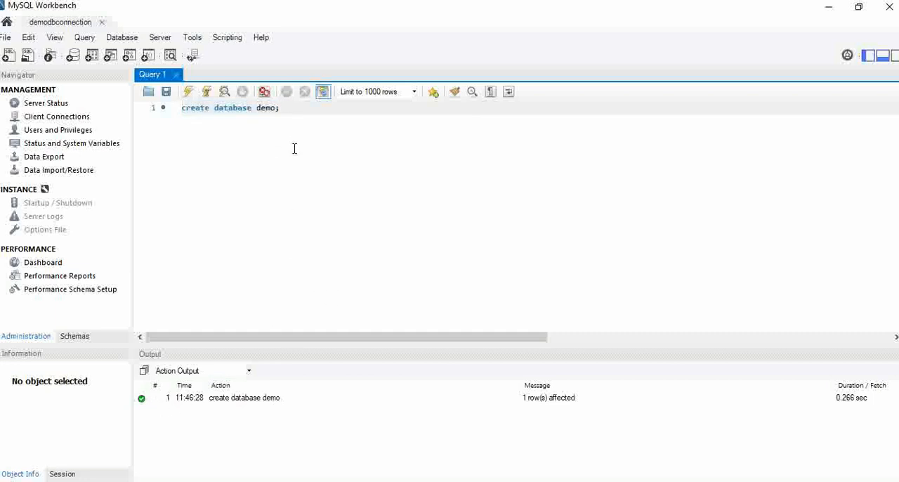
key("Return")
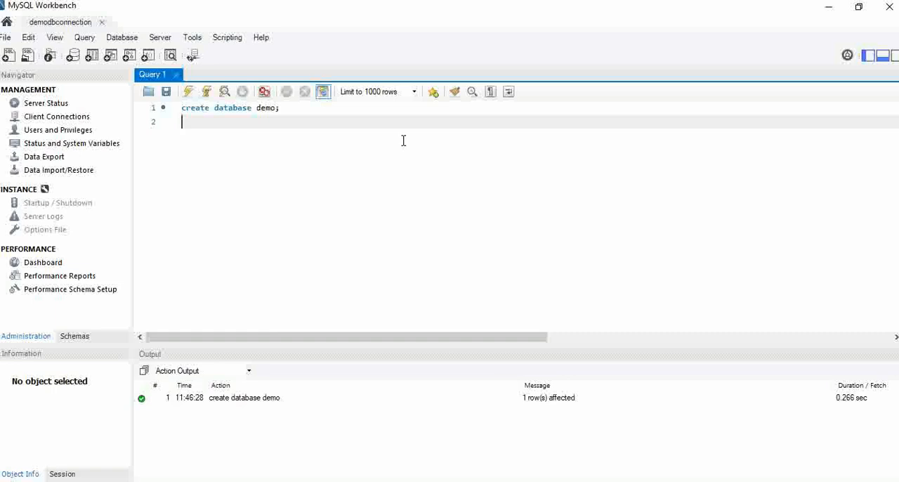